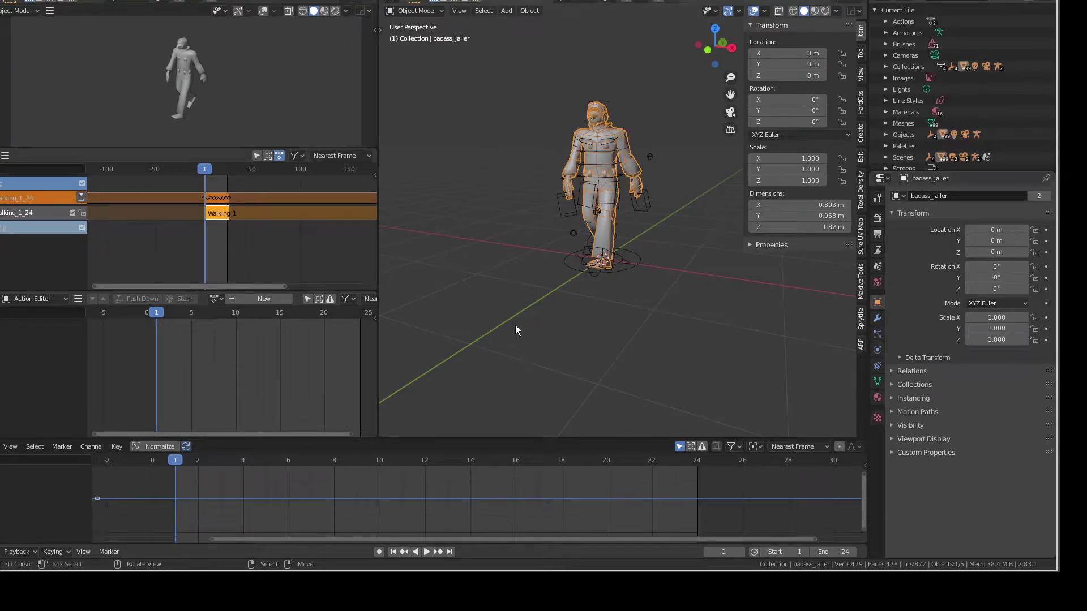
Show the ARP sidebar tools and select the character's rig armature in the viewport
mouse_move(595, 251)
middle_mouse_down()
mouse_move(563, 266)
mouse_move(587, 268)
middle_mouse_up()
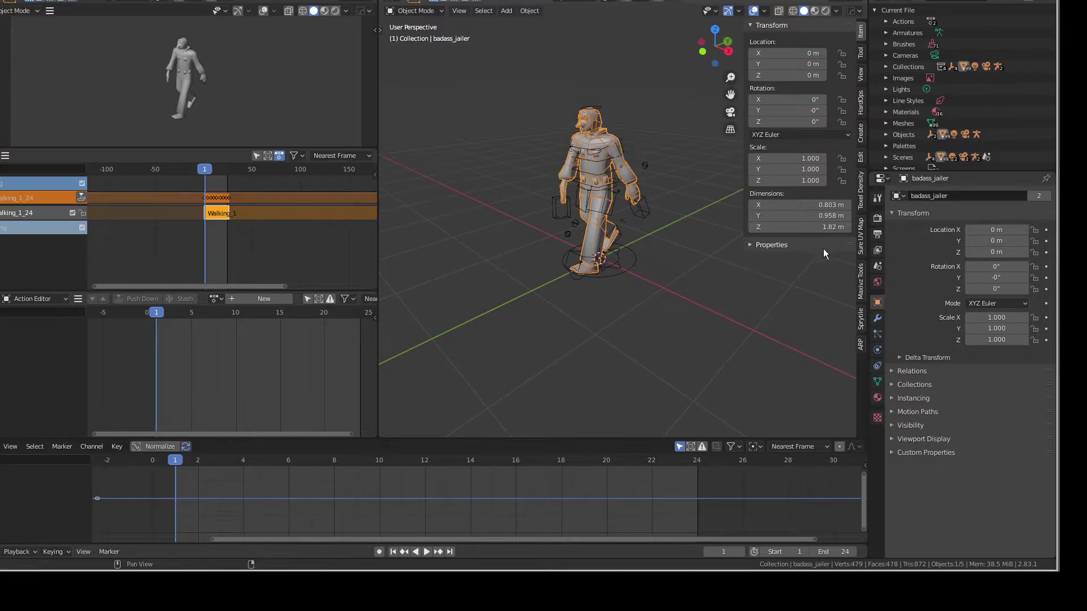
left_click(861, 340)
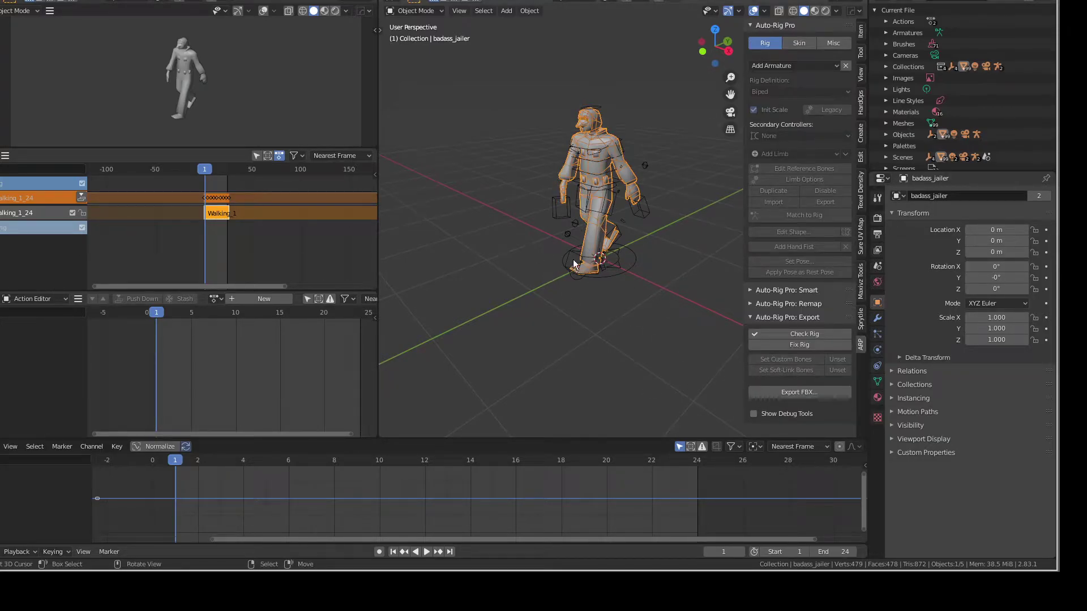
middle_click_drag(574, 266, 650, 221)
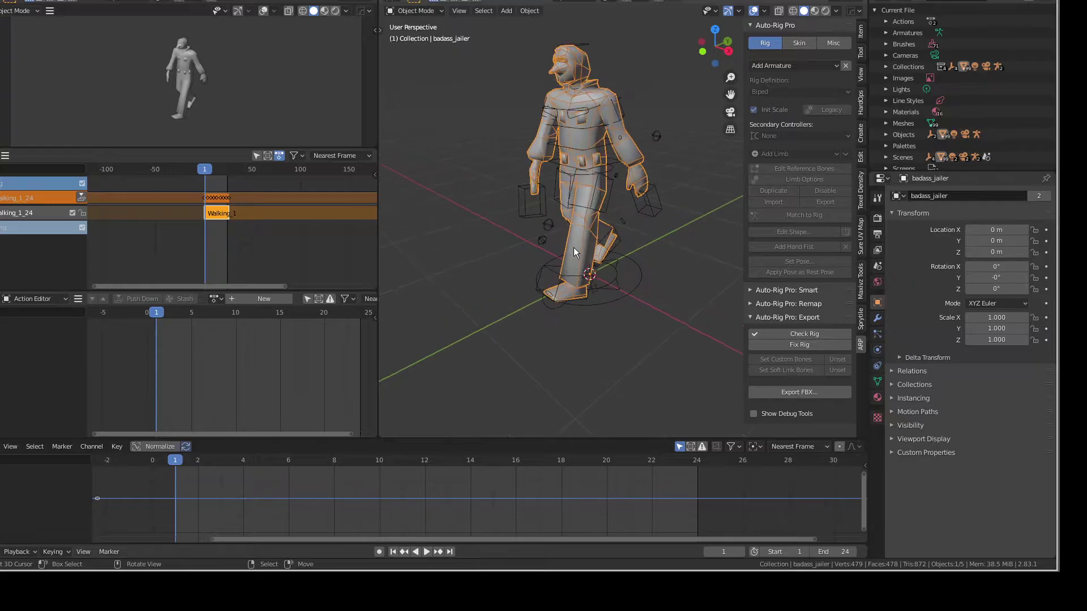
left_click(656, 185)
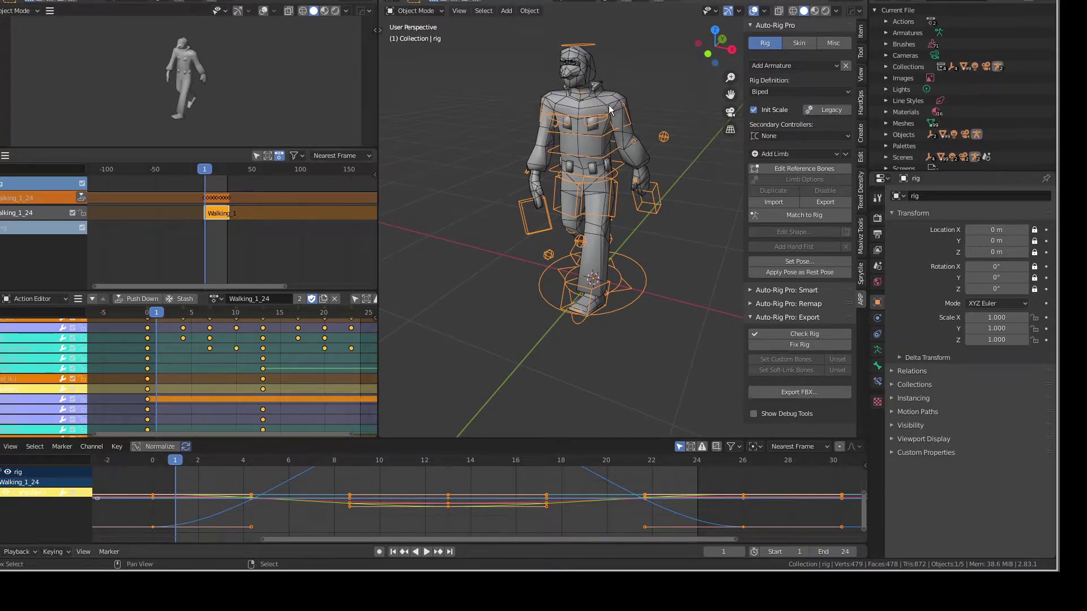
left_click(627, 125)
left_click(650, 187)
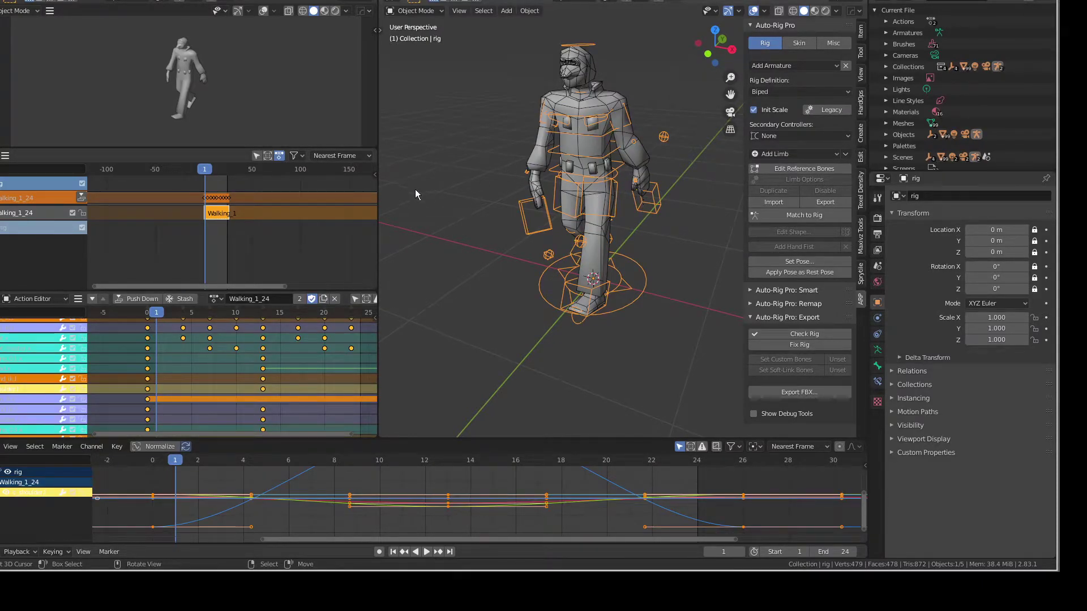
left_click(6, 156)
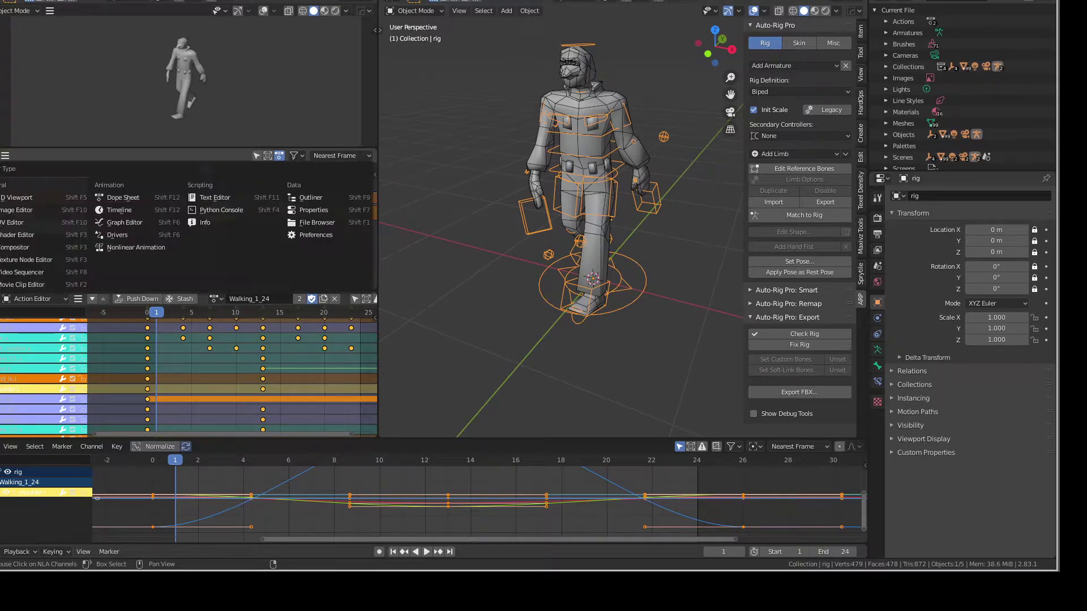
left_click(136, 247)
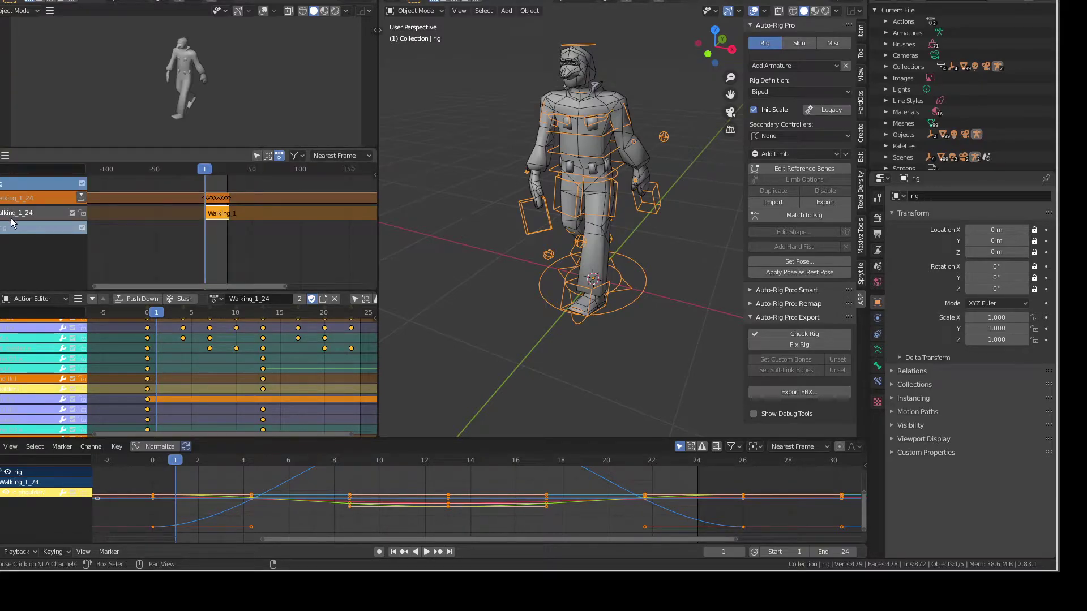
scroll(224, 226, "up", 2)
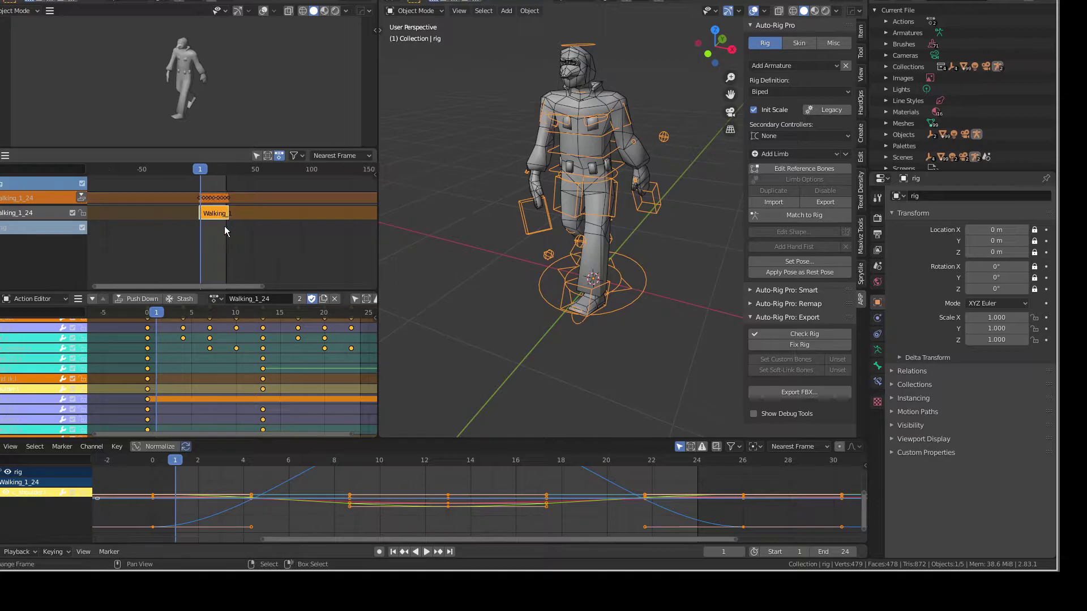
scroll(230, 220, "up", 1)
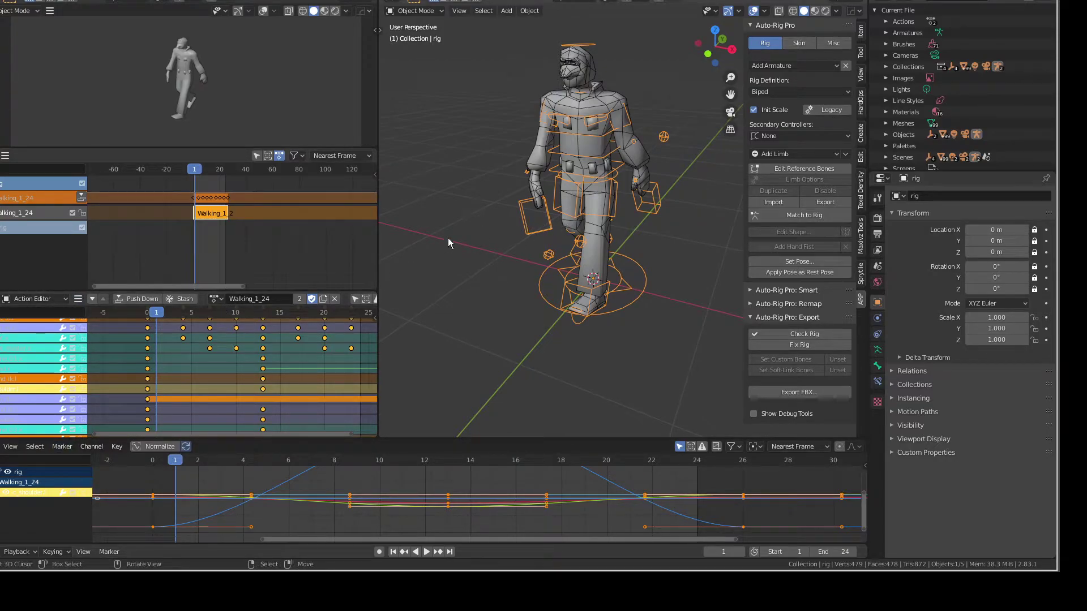
Make Idle_1_25 the rig's action and push it down into a new NLA track
left_click(216, 299)
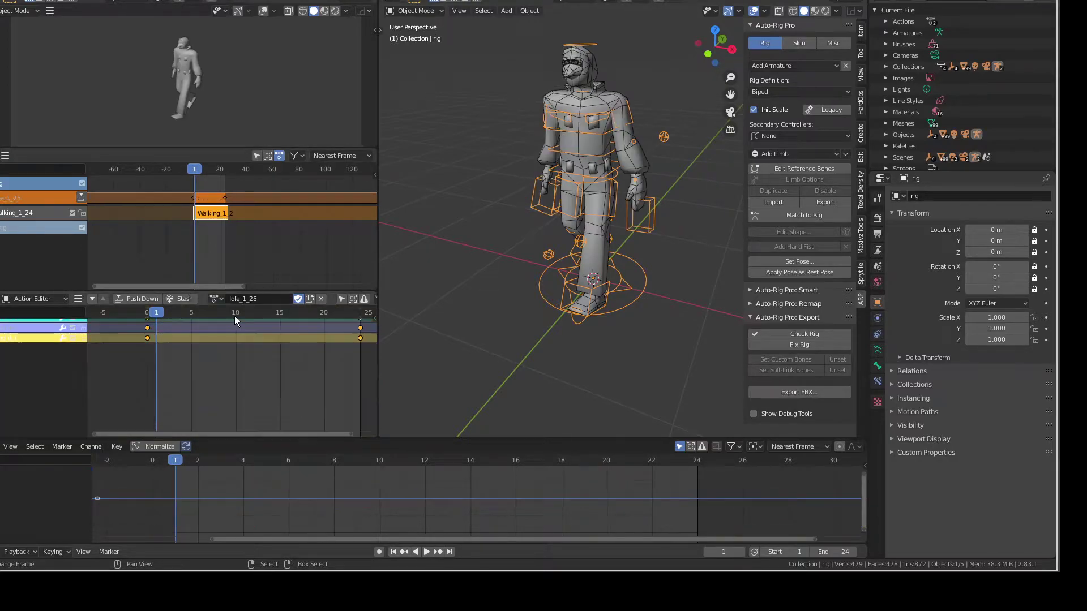
left_click(234, 316)
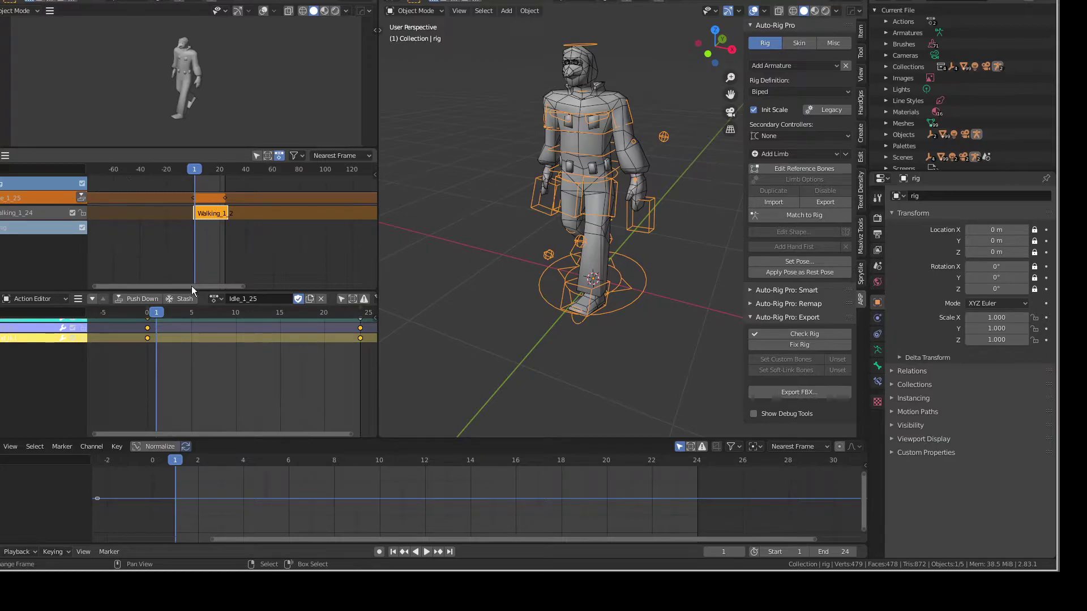
left_click(142, 299)
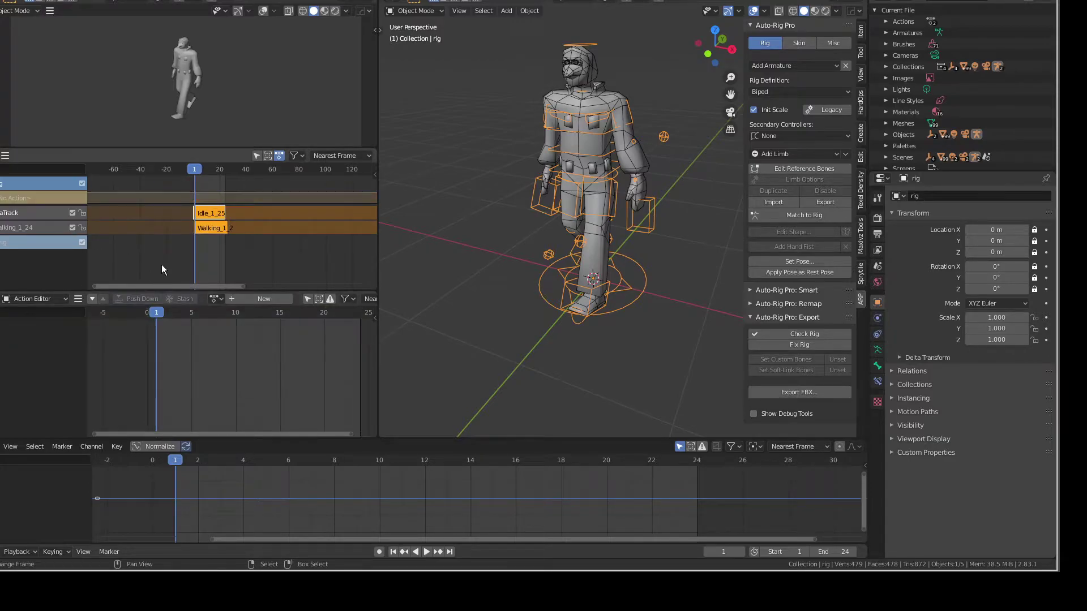
Rename the new NLA track to Idle_1_25
double_click(15, 215)
key("BackSpace")
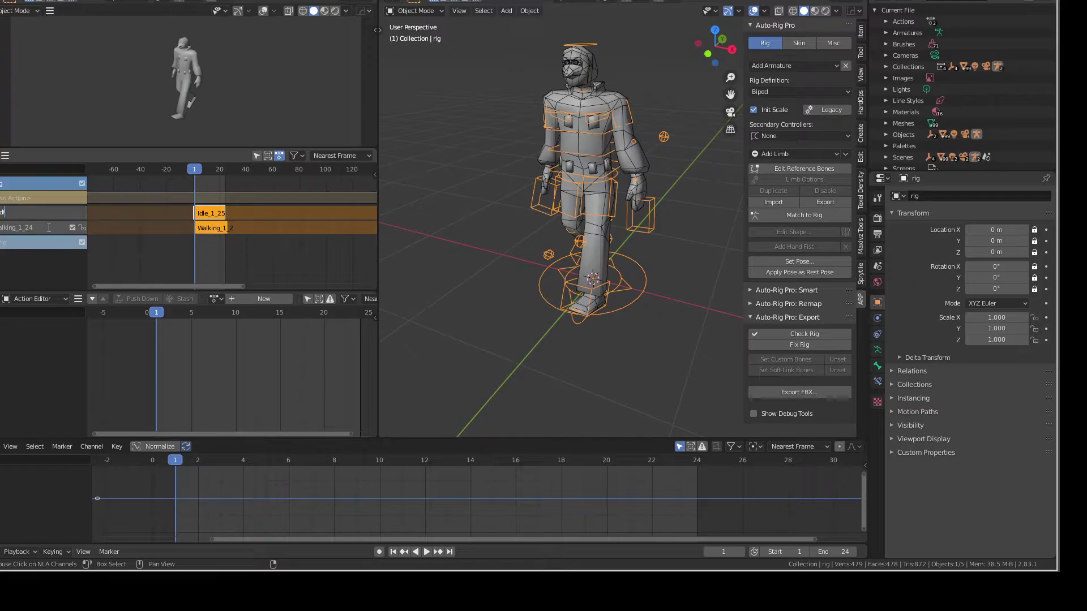
type("le_")
type("1_2")
type("4")
key("Return")
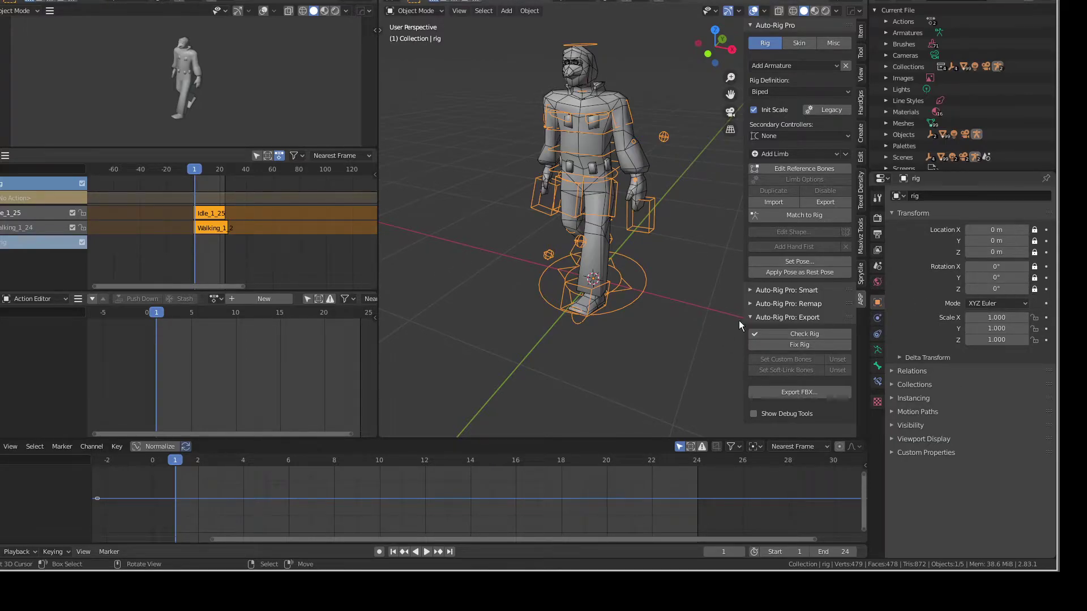
Orbit to face the character and add the badass_jailer mesh to the selection
middle_click_drag(664, 261, 638, 253)
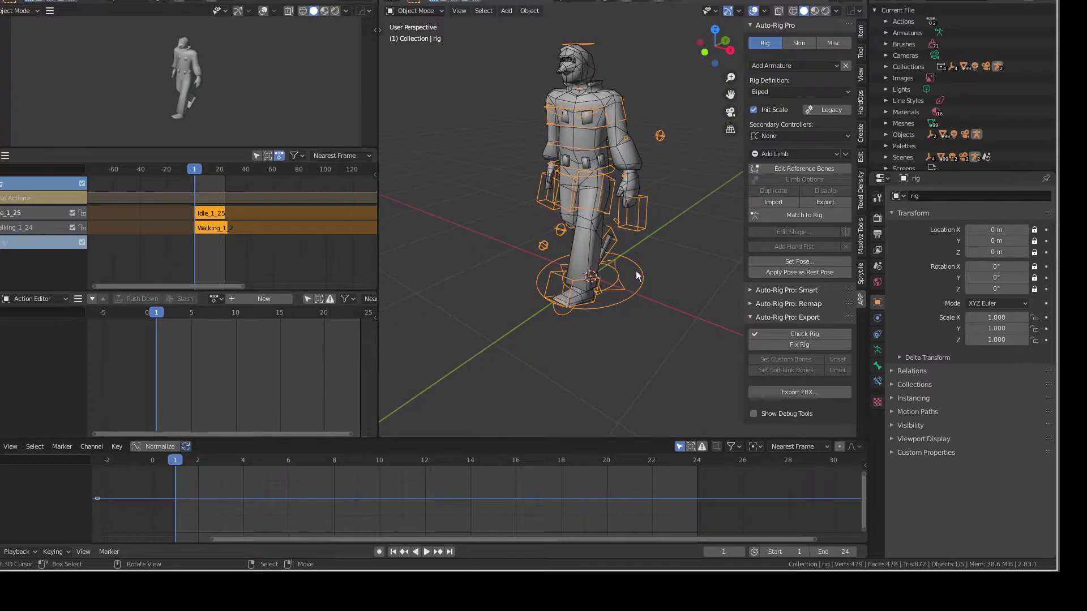
middle_click_drag(637, 271, 598, 258)
middle_click_drag(614, 296, 597, 255)
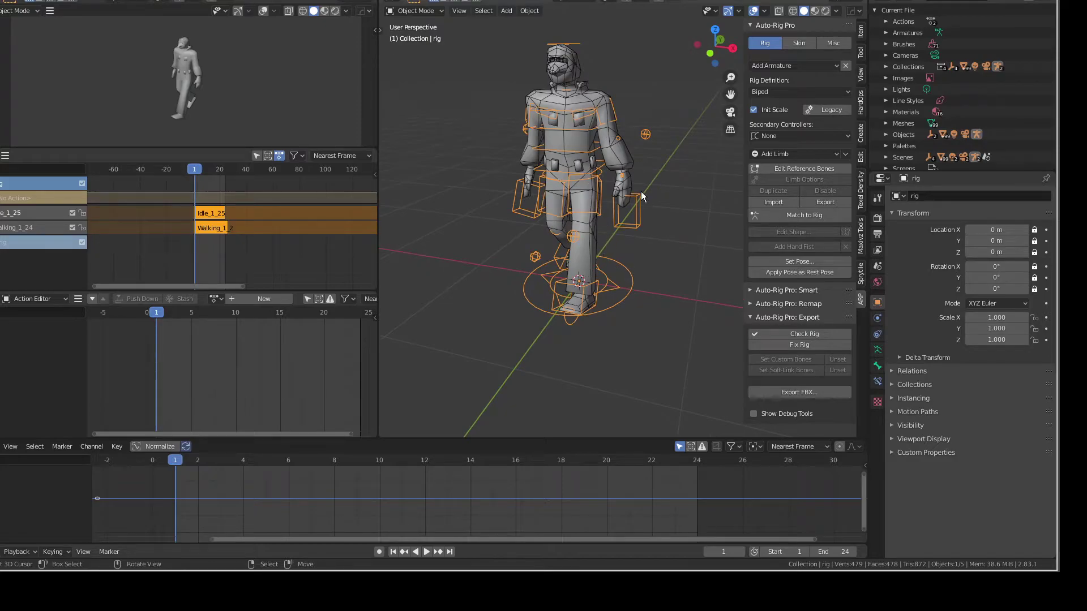
key("ctrl+z")
key("ctrl+shift+z")
left_click(592, 104, "shift")
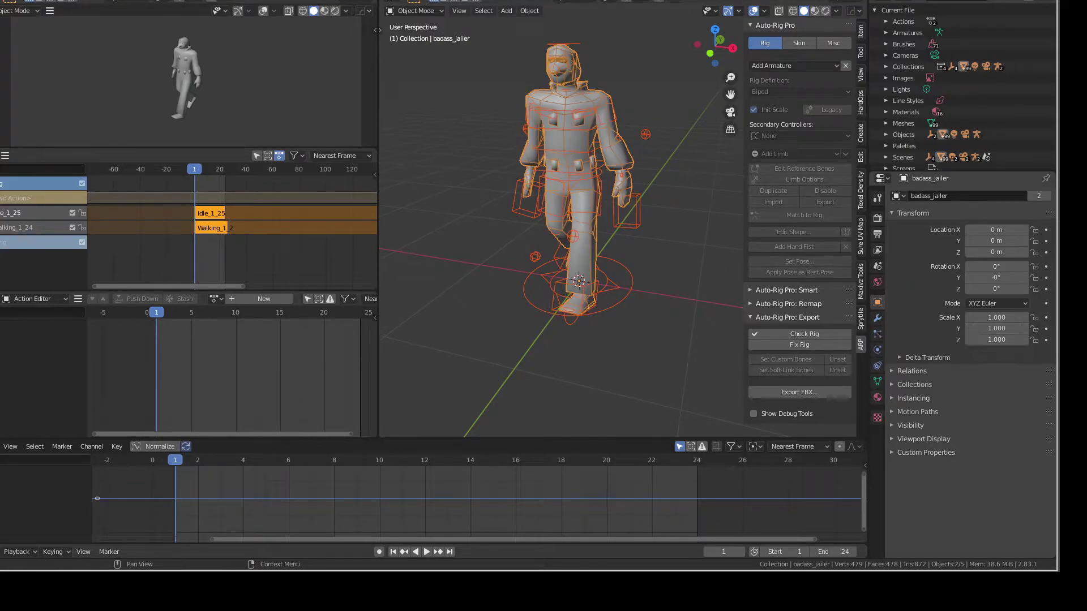
middle_click_drag(557, 210, 554, 133)
Select the character mesh, then Shift-select the rig so it is active
left_click(544, 102)
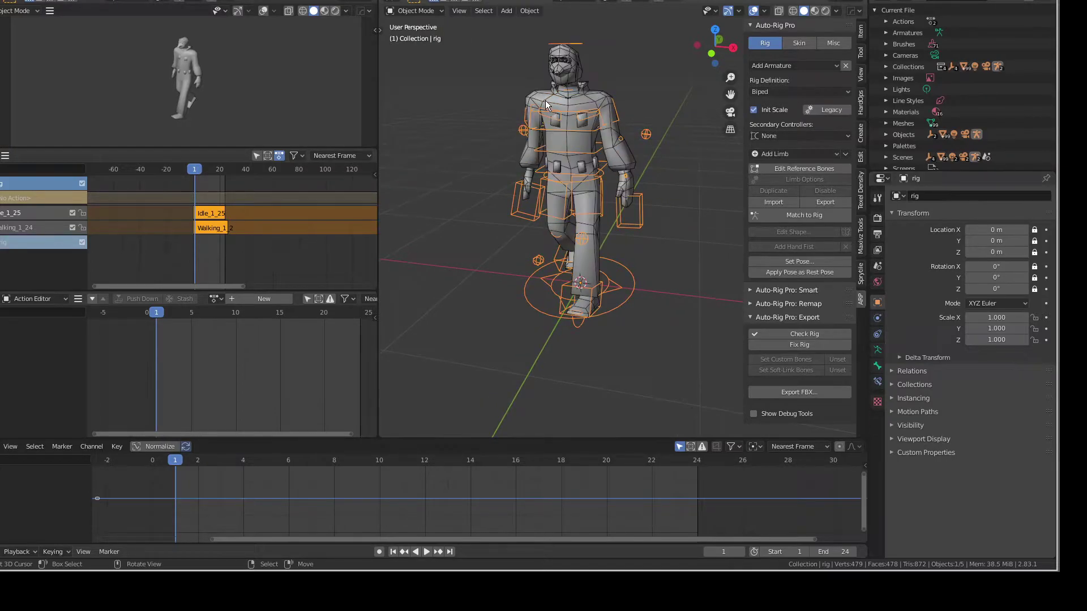
left_click(539, 98)
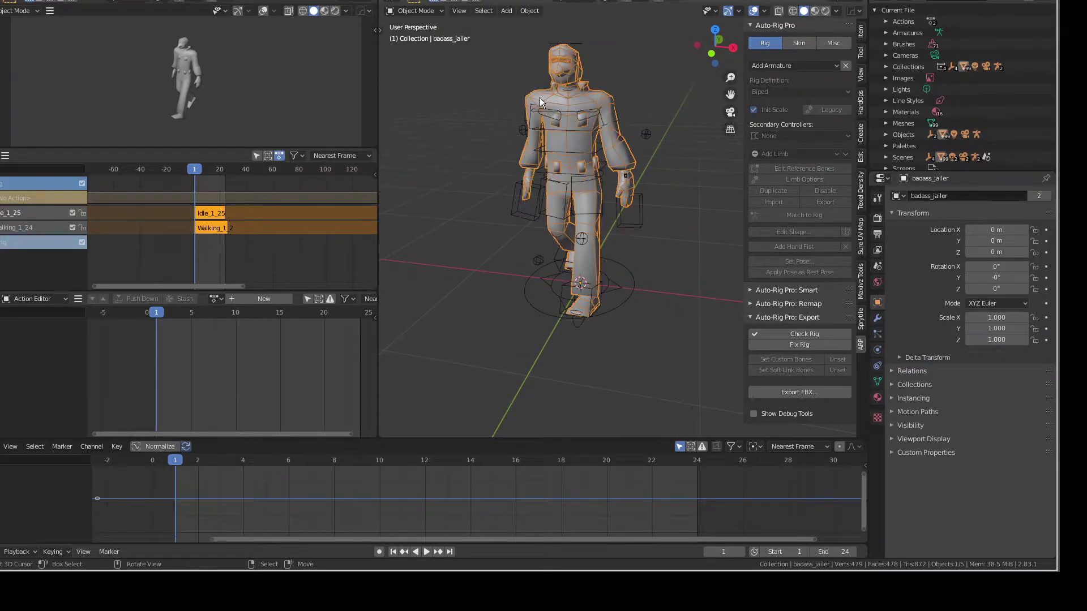
left_click(640, 214, "shift")
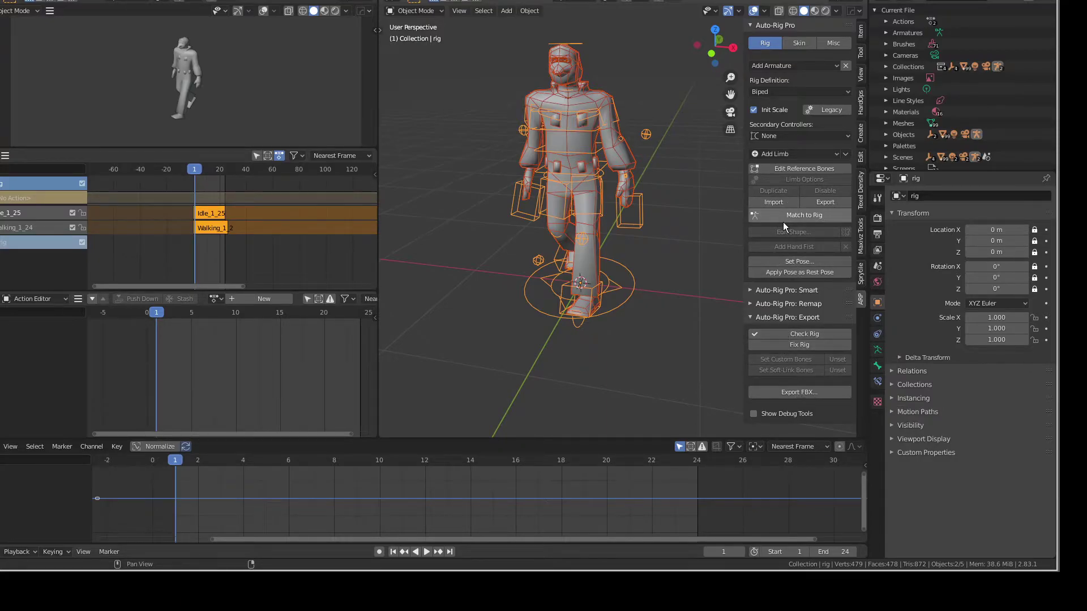
Point the FBX export at the Unity project's FBX folder as TEMP_MadGuy.fbx
left_click(782, 391)
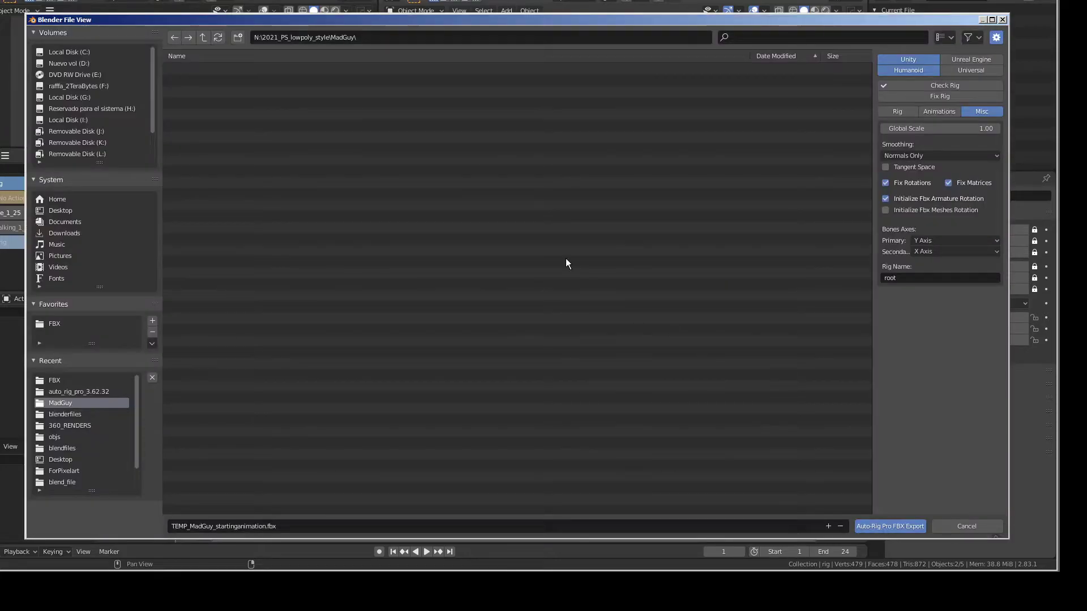
left_click(68, 382)
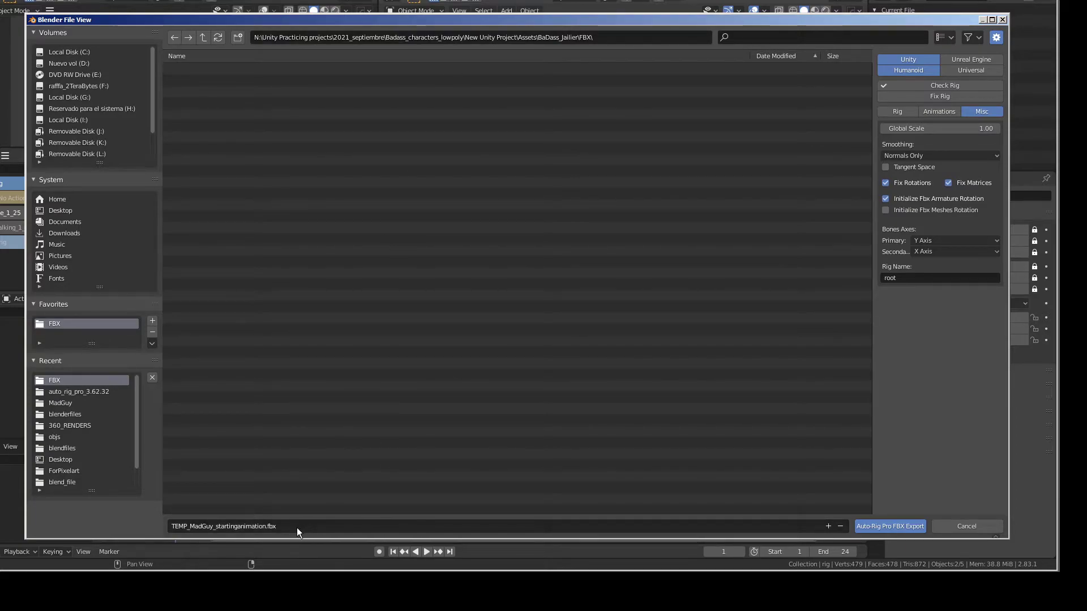
left_click(212, 528)
left_click_drag(212, 528, 291, 530)
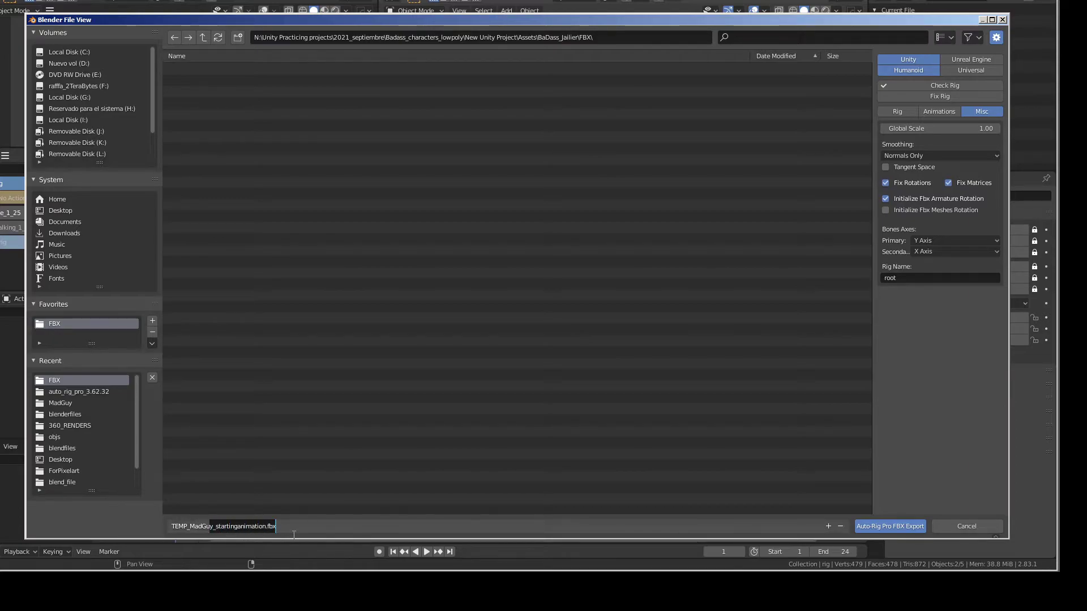
key("BackSpace")
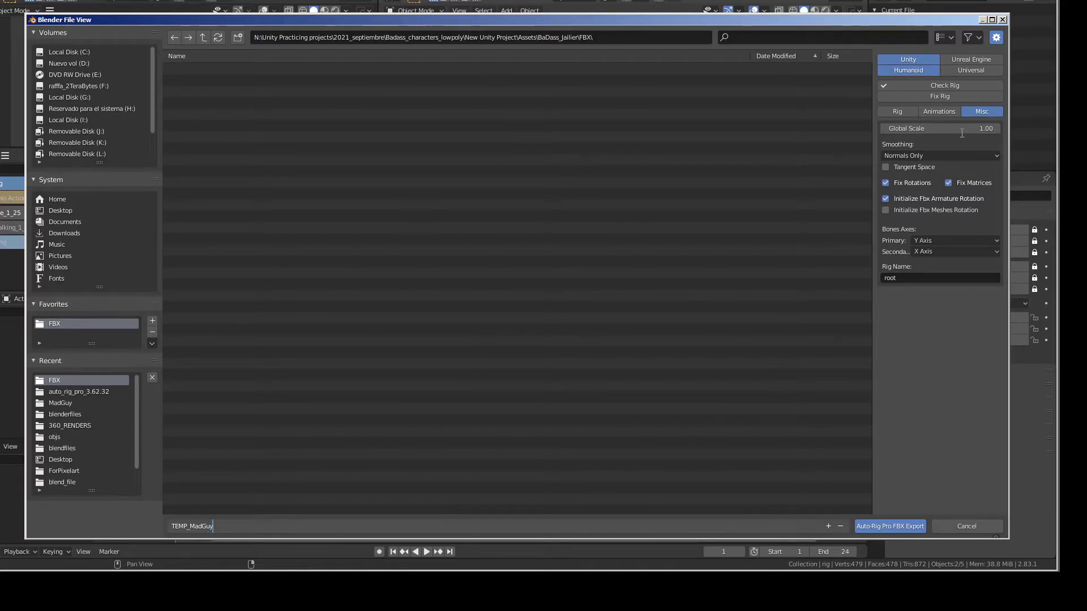
key("Return")
In the Rig options, try Universal and set the rig type back to Humanoid
left_click(898, 111)
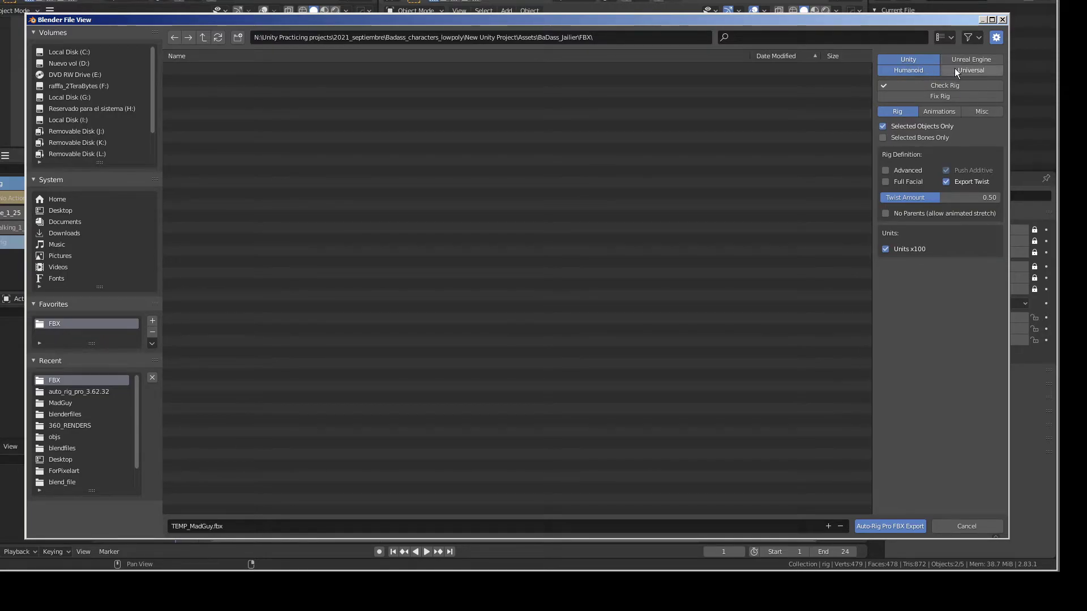
left_click(959, 70)
left_click(922, 70)
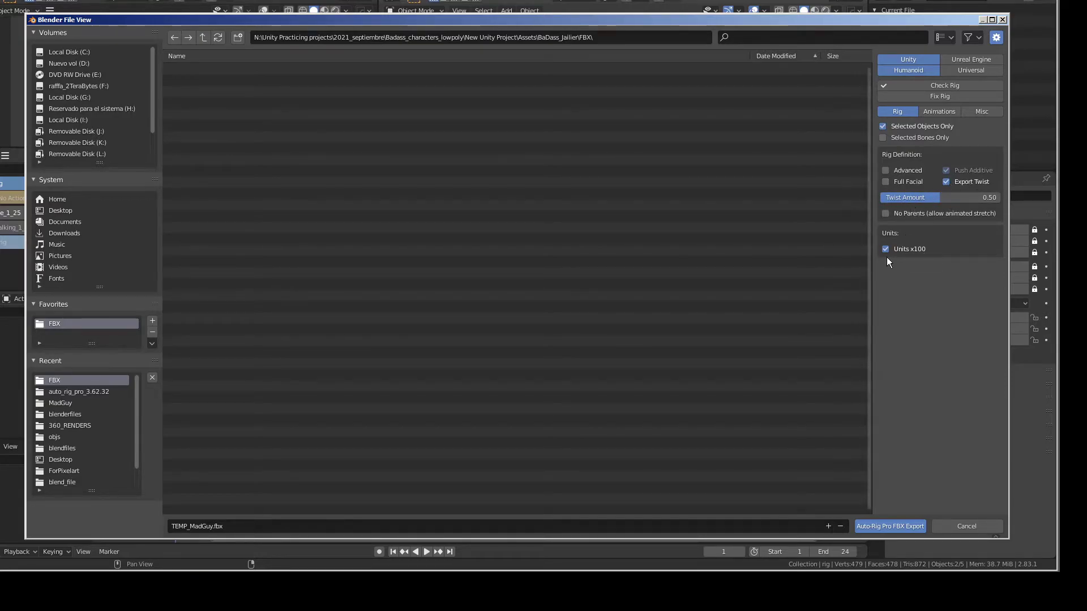
In the Animations options, turn off Only Active so all actions are baked
left_click(941, 112)
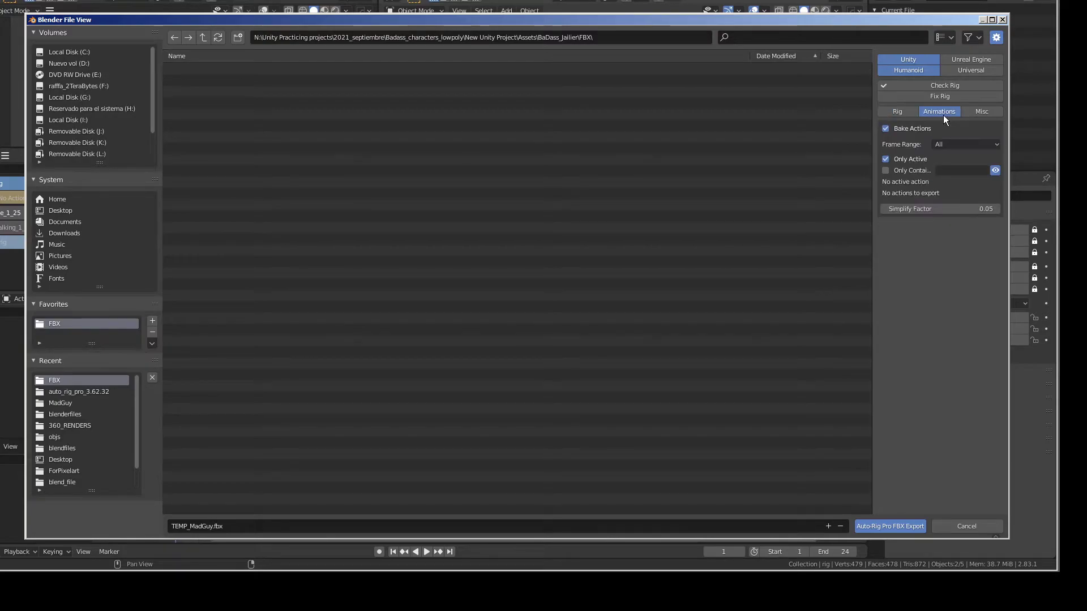
left_click(941, 145)
left_click(886, 158)
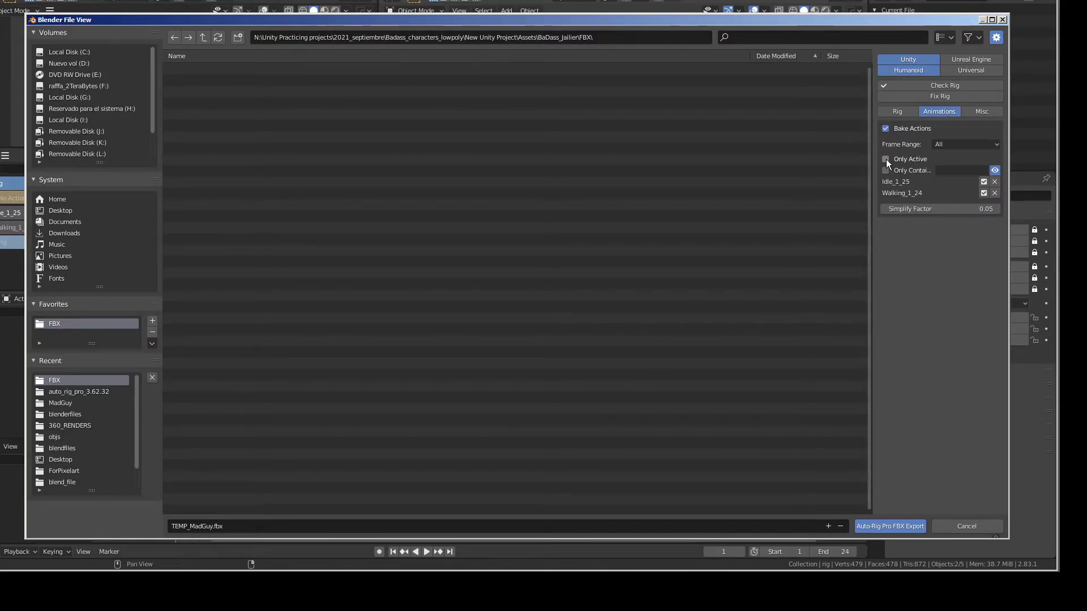
left_click(886, 159)
left_click(886, 159)
left_click(886, 159)
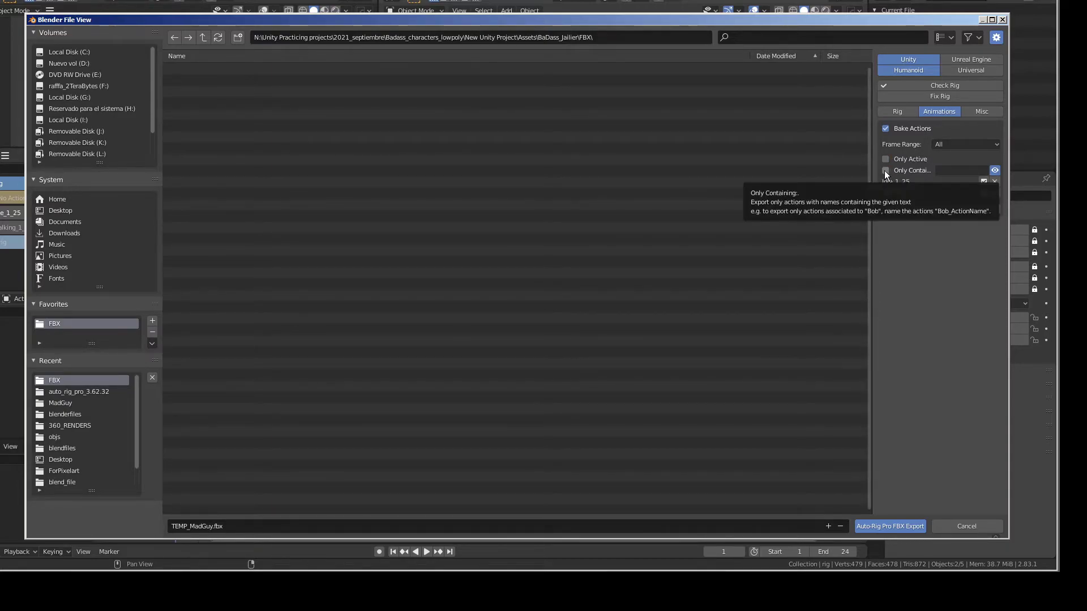
Enable Only Containing and leave its action-name filter empty
left_click(885, 171)
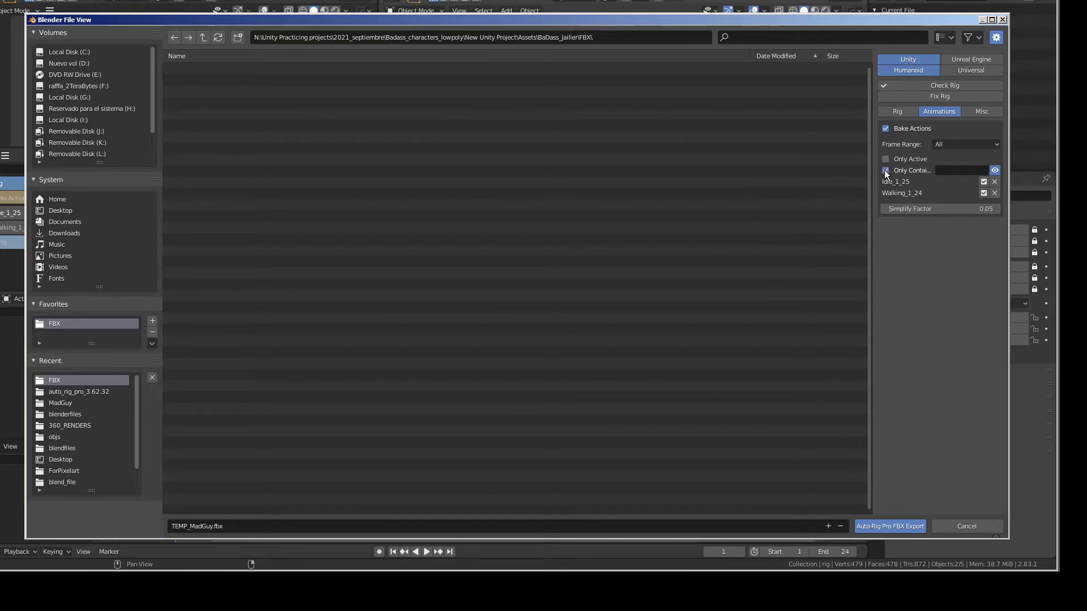
left_click(955, 170)
type("#")
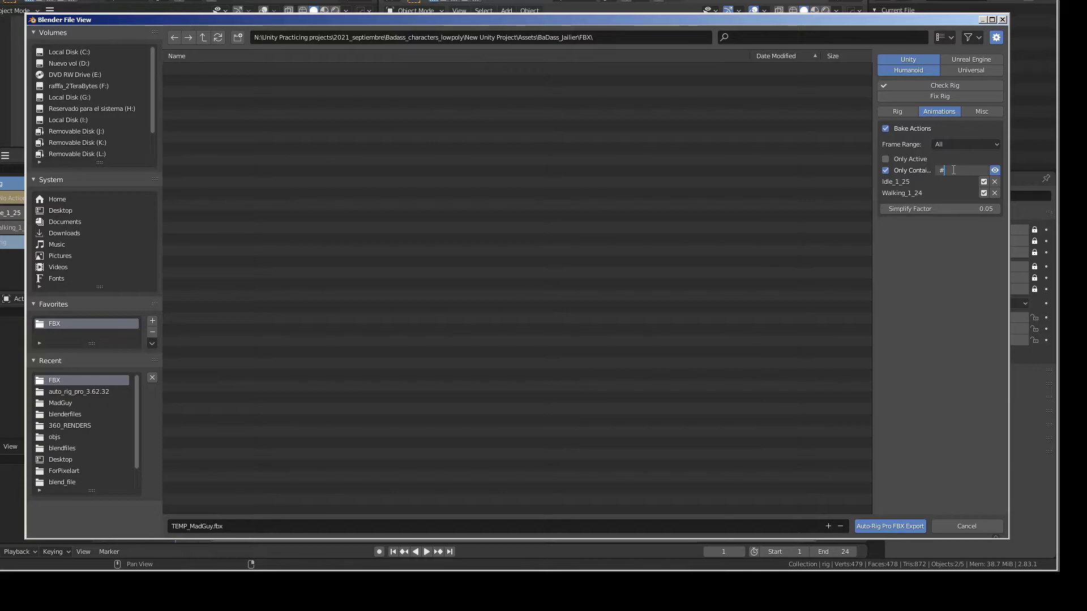
type("ampm_bo")
type("b_")
type("d")
key("BackSpace")
key("BackSpace")
key("BackSpace")
key("BackSpace")
key("BackSpace")
key("BackSpace")
key("BackSpace")
key("Return")
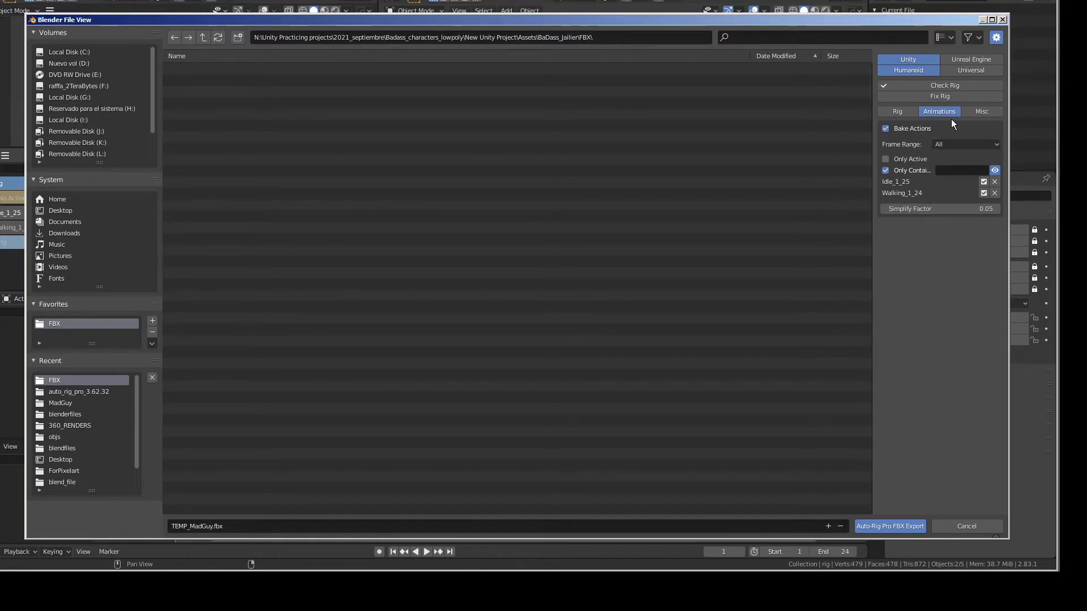
Show the Misc export settings: scale, smoothing, rotation fixes, bone axes, rig name
left_click(985, 115)
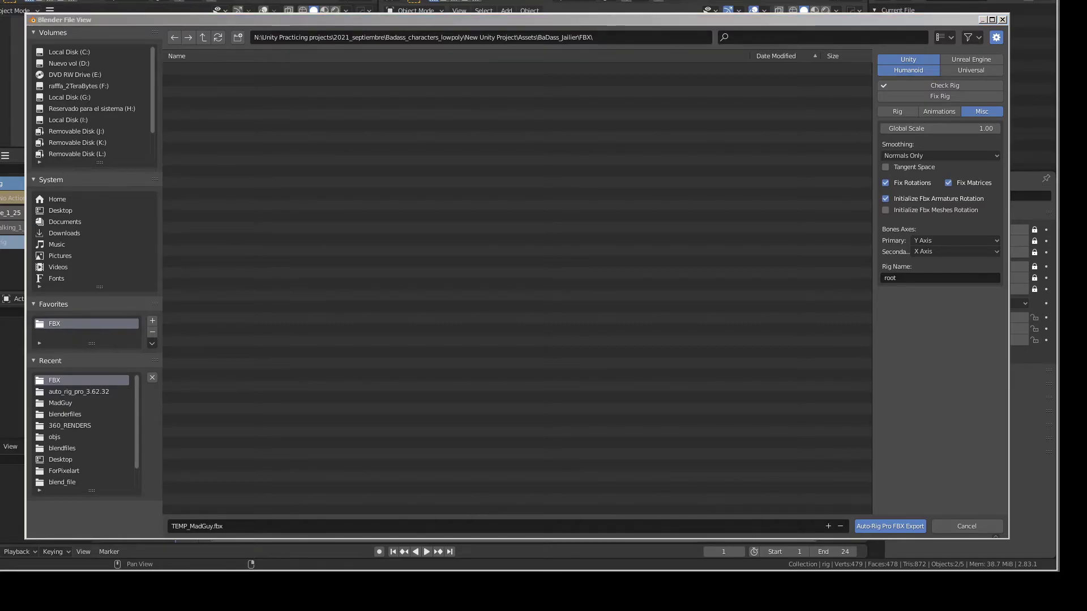
key("alt+Tab")
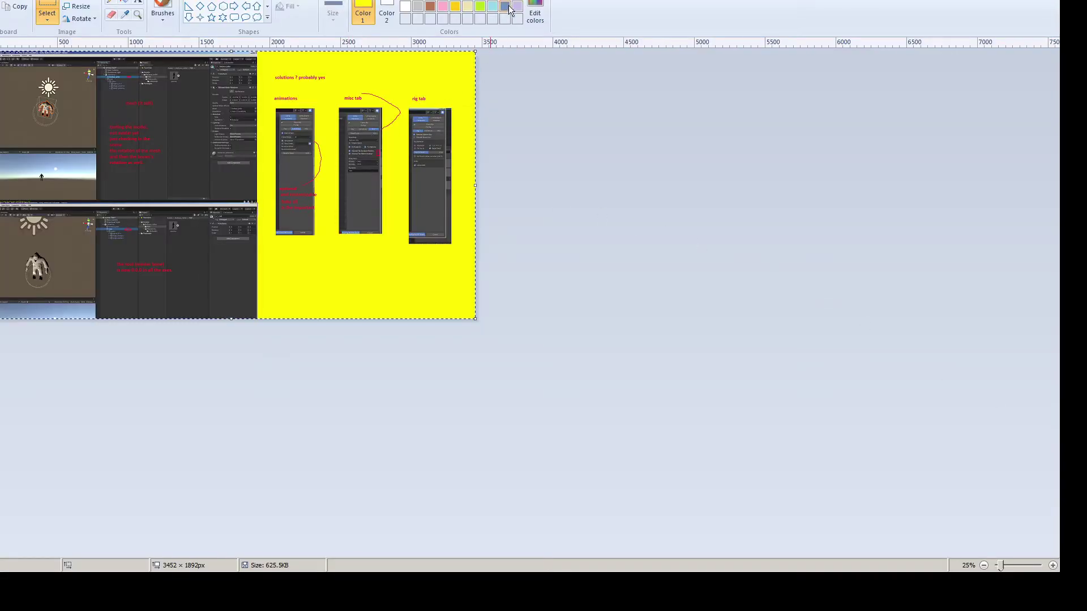
key("alt+Tab")
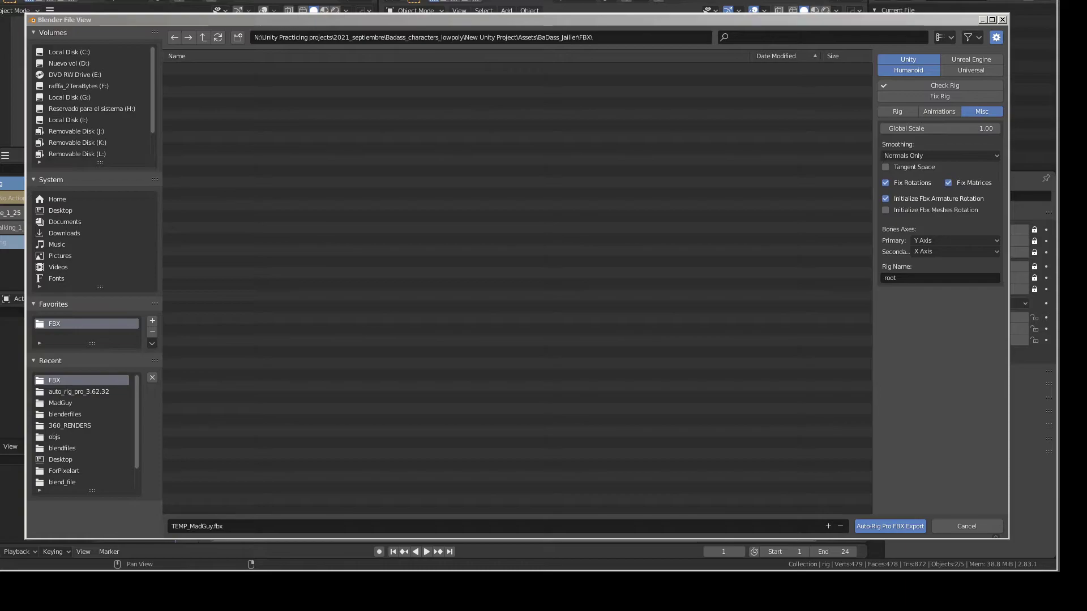
Enable Initialize Fbx Meshes Rotation, keep the rig named root, and export TEMP_MadGuy.fbx
left_click(885, 210)
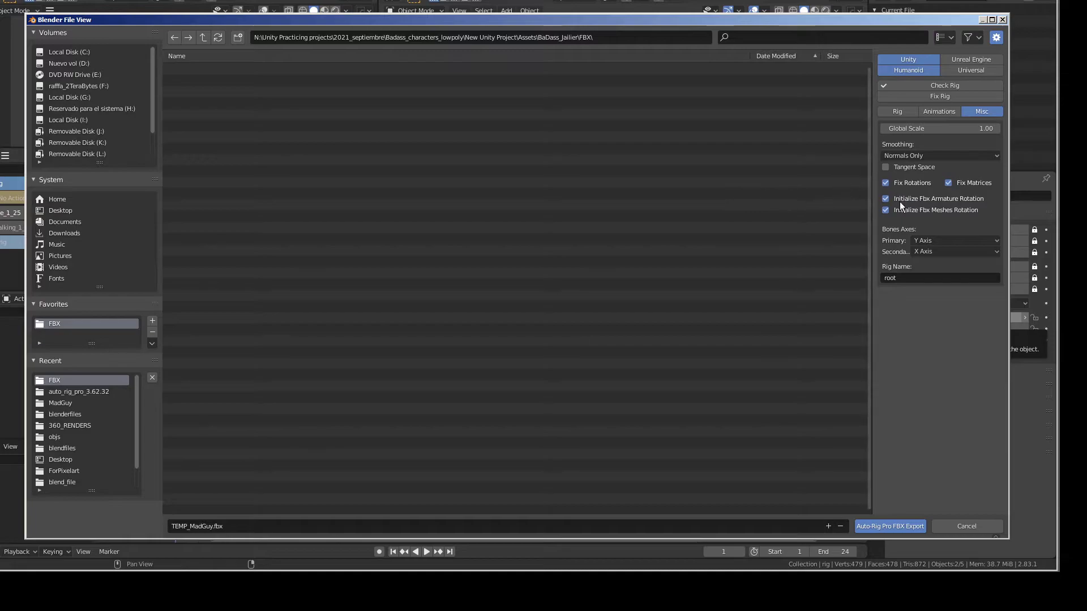
mouse_move(934, 210)
mouse_move(885, 198)
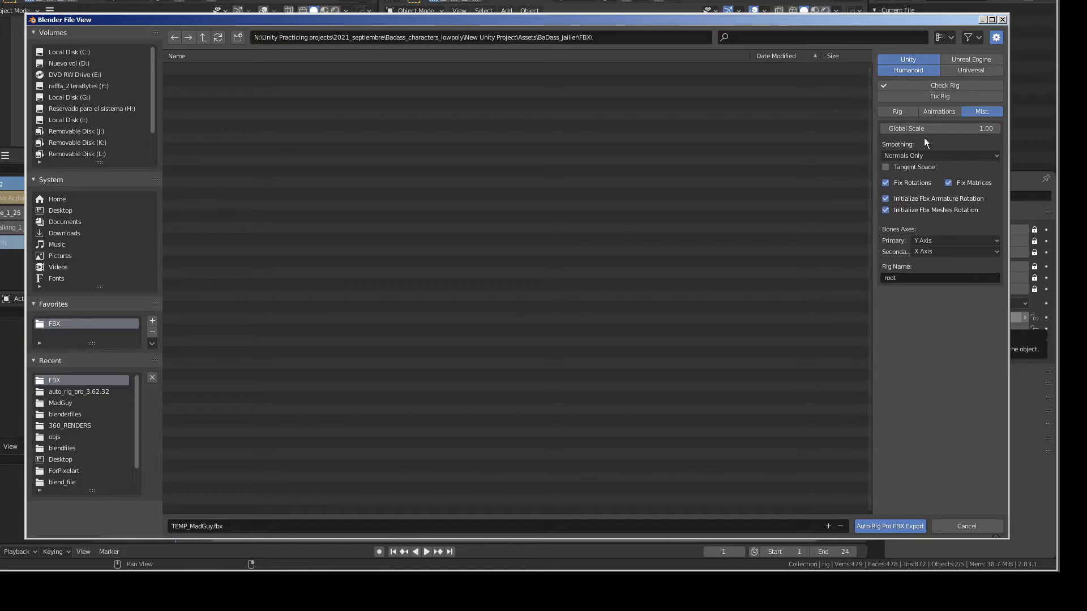
left_click(898, 277)
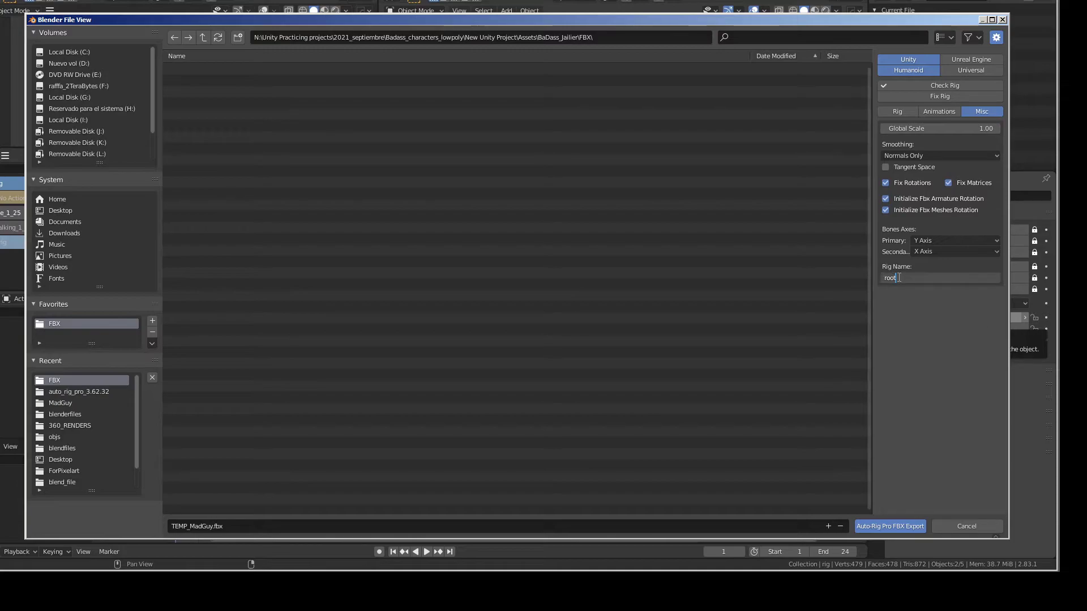
key("BackSpace")
key("BackSpace")
key("BackSpace")
type("master")
key("BackSpace")
key("BackSpace")
key("BackSpace")
type("bip")
key("BackSpace")
key("BackSpace")
key("BackSpace")
type("root")
key("Return")
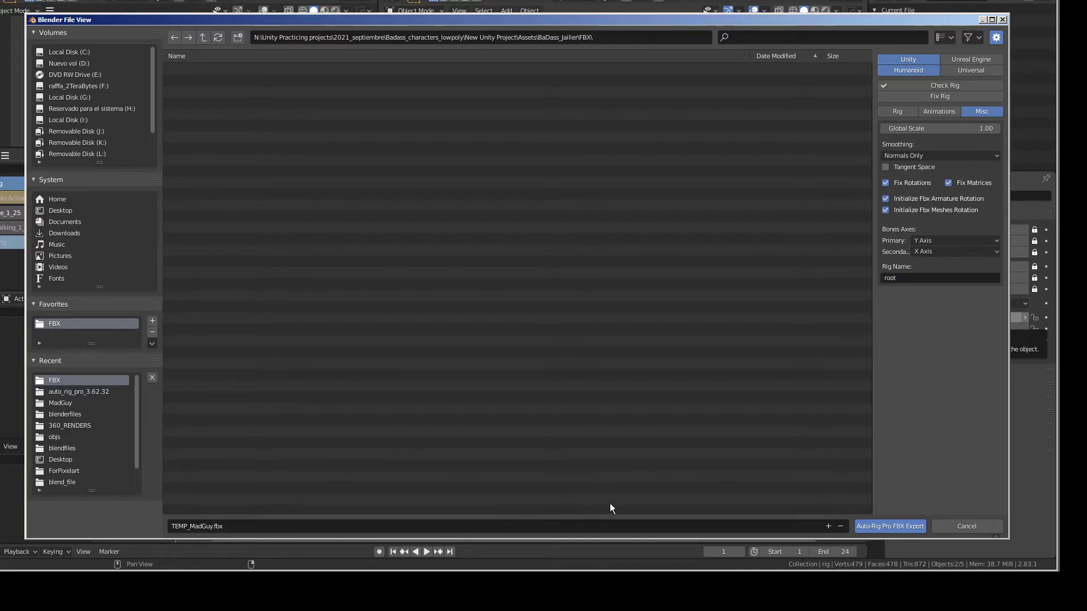
left_click(867, 525)
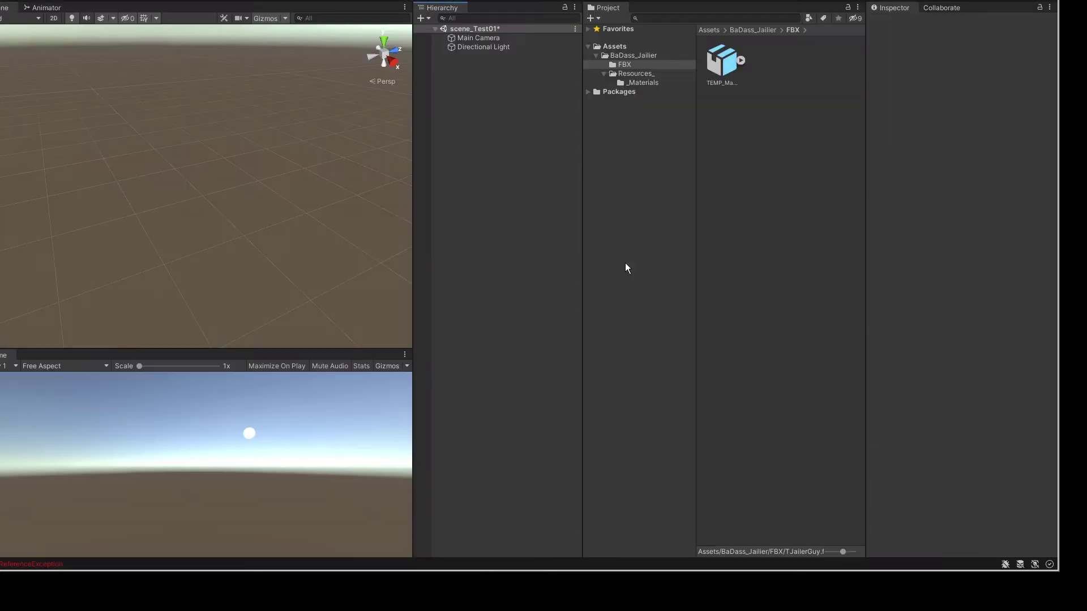
In Unity, drag TEMP_MadGuy from the FBX folder into the Hierarchy and inspect it in the scene
key("alt+Tab")
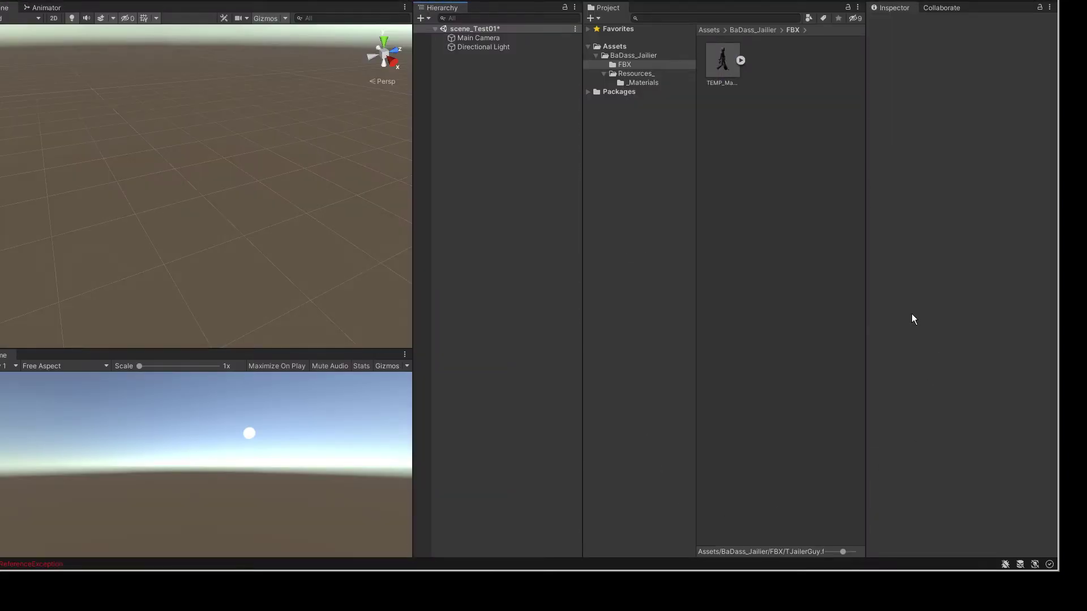
left_click(720, 62)
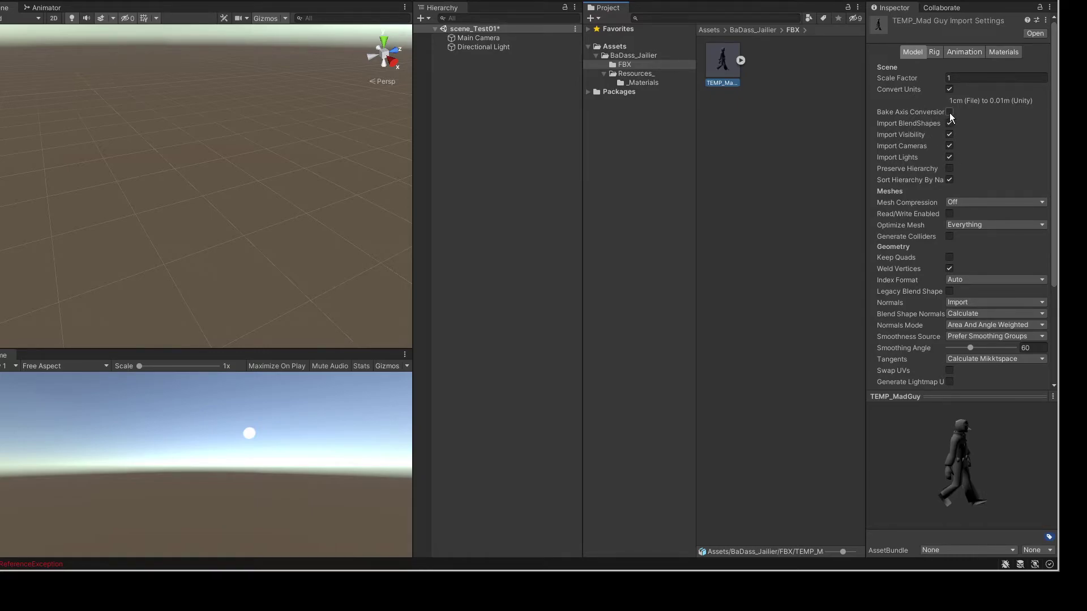
left_click_drag(722, 64, 484, 123)
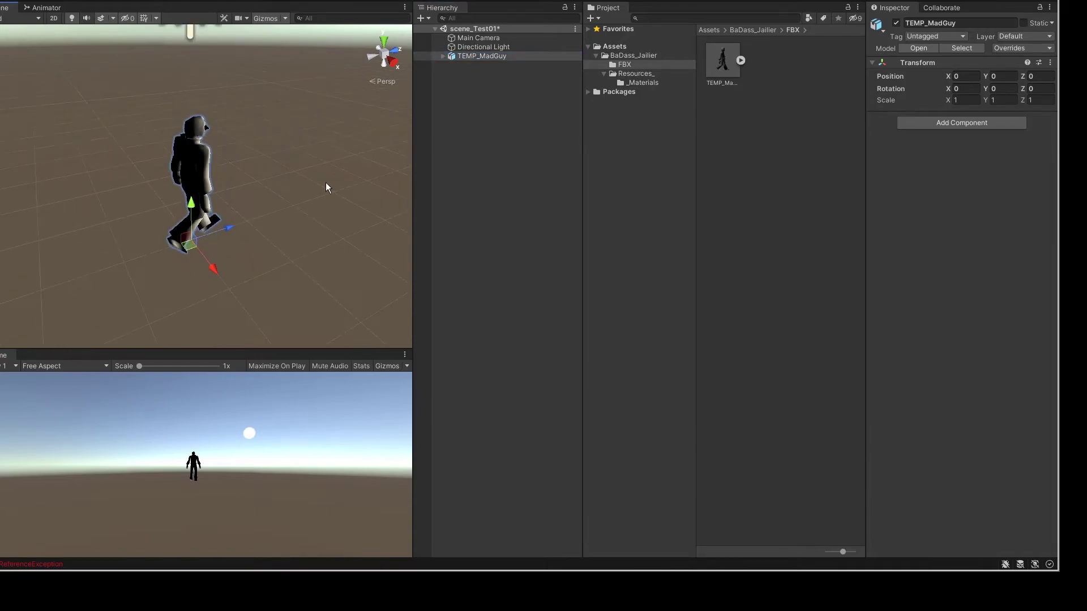
left_click(262, 166)
left_click(196, 170)
left_click_drag(300, 182, 230, 157, "alt")
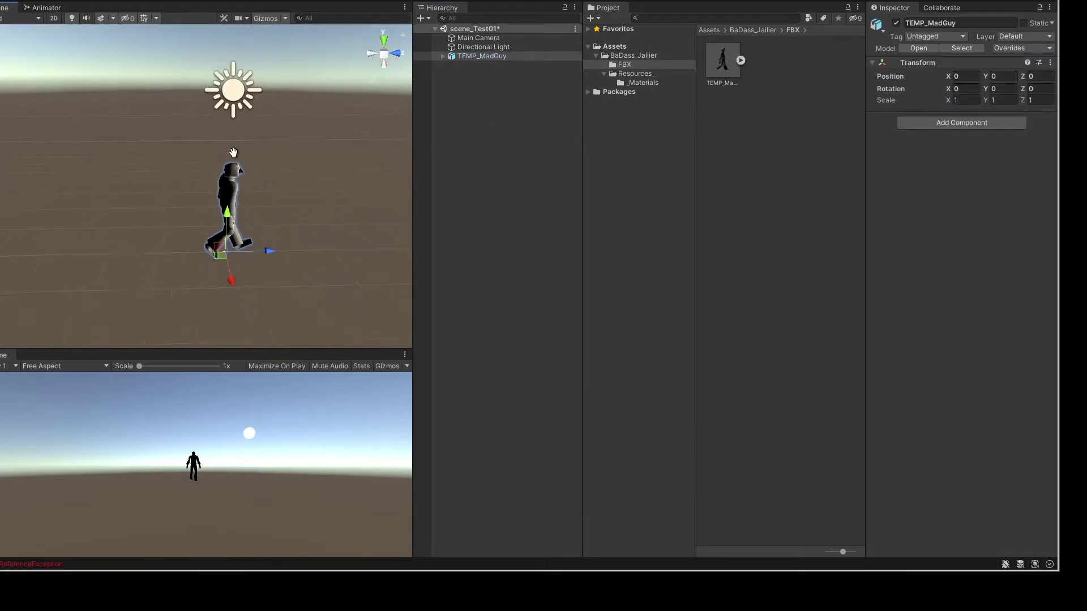
key("alt+Tab")
key("alt+Tab")
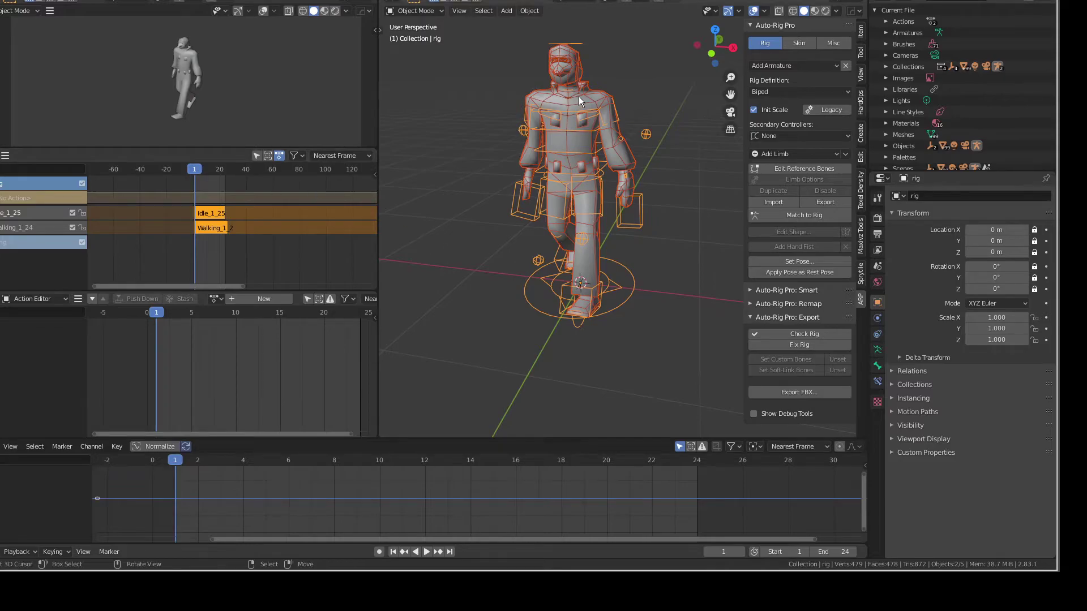
Set the badass_jailer mesh's Y rotation to 0 and apply its rotation transform
left_click(578, 96)
left_click(860, 82)
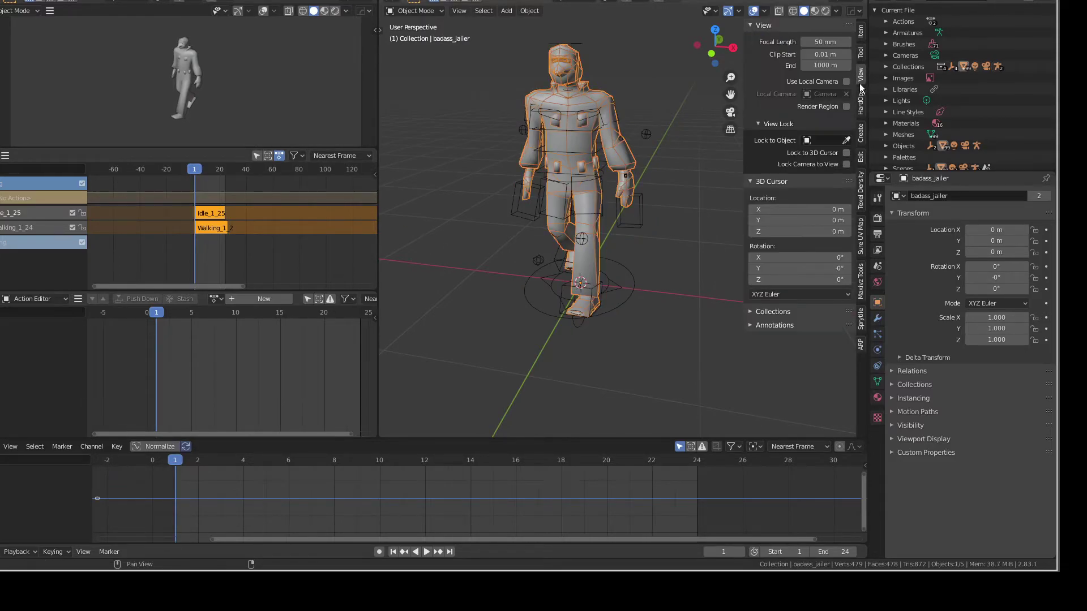
left_click(861, 30)
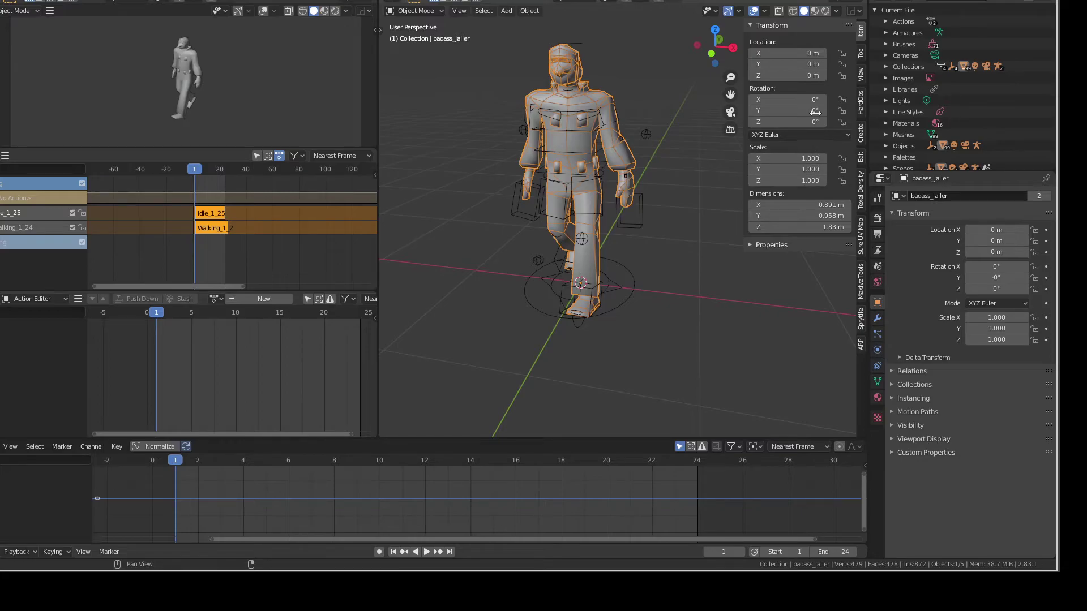
left_click_drag(804, 109, 801, 110)
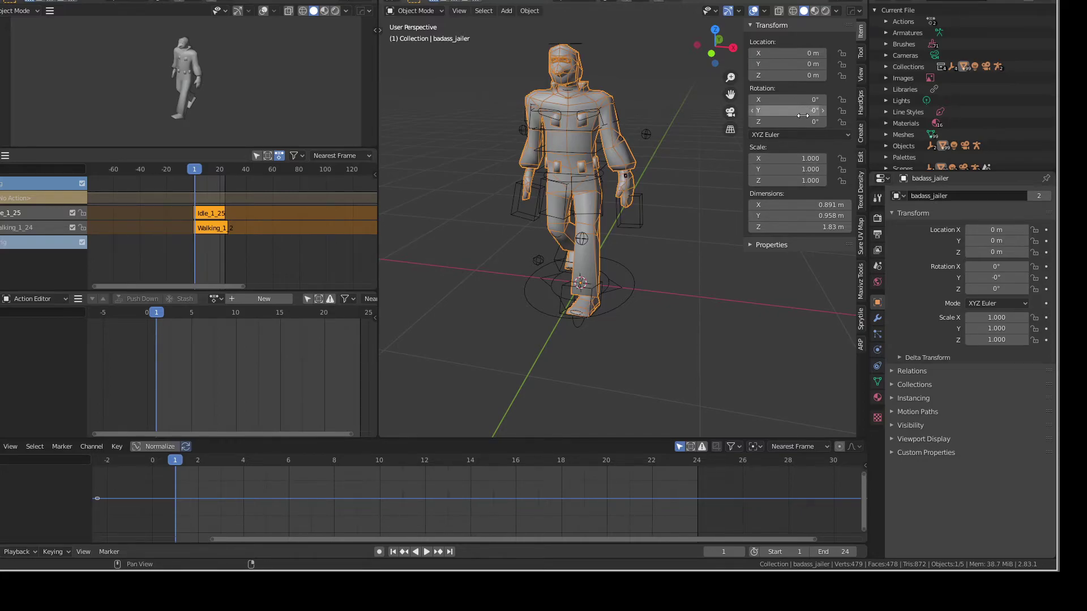
double_click(801, 110)
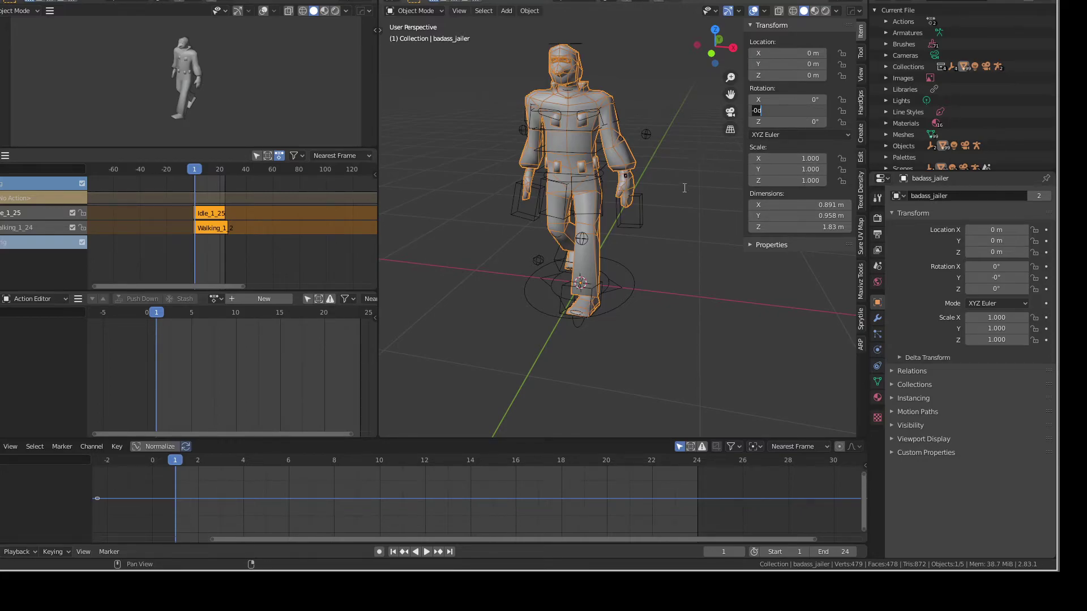
key("Return")
key("ctrl+a")
left_click(603, 38)
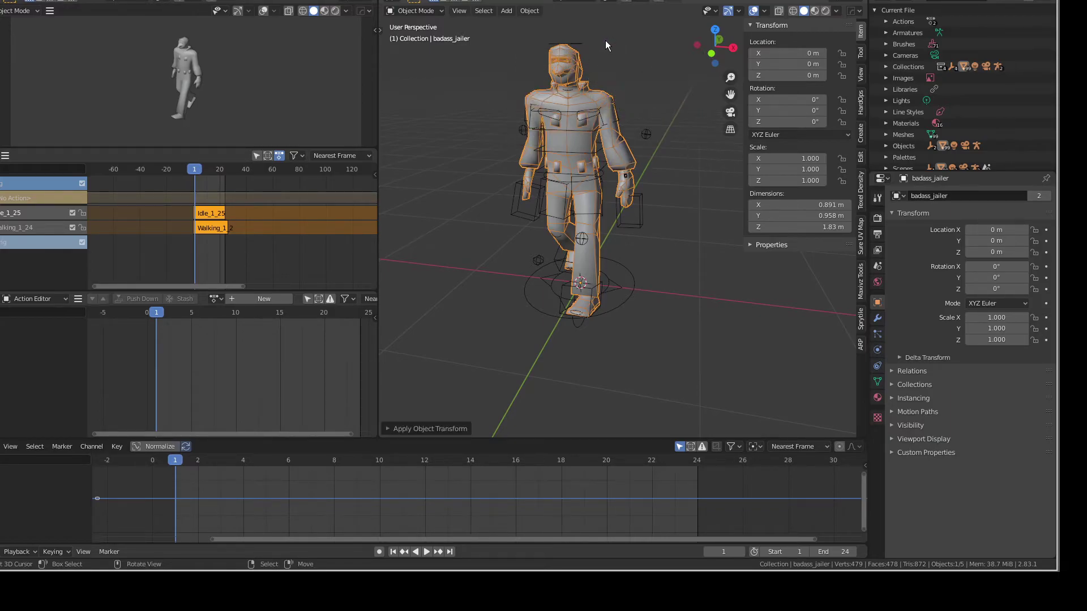
Select the rig armature and show the Auto-Rig Pro sidebar tools
left_click(642, 194)
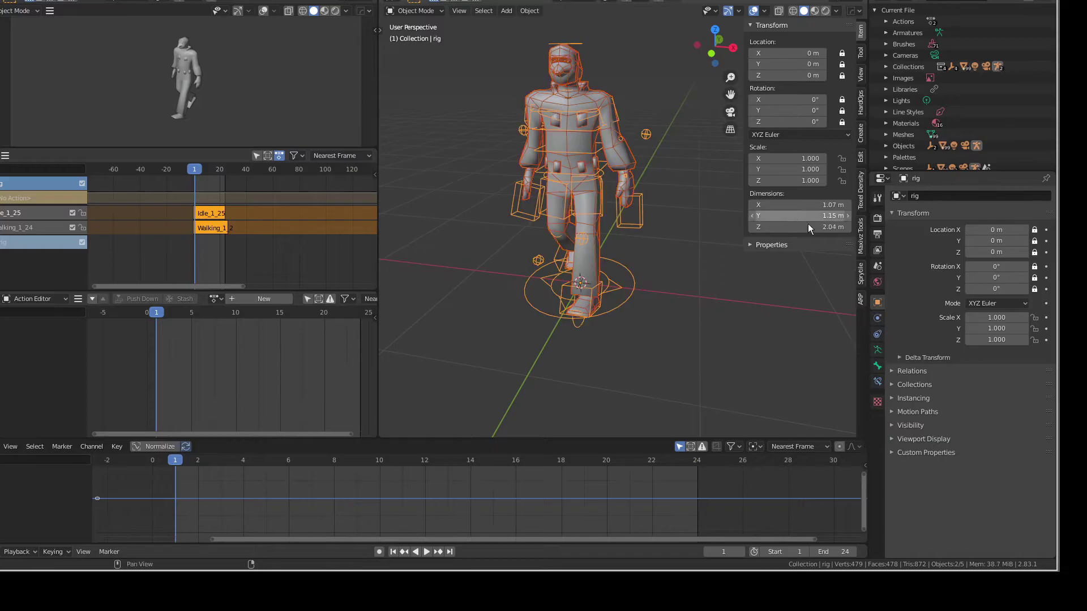
left_click(862, 301)
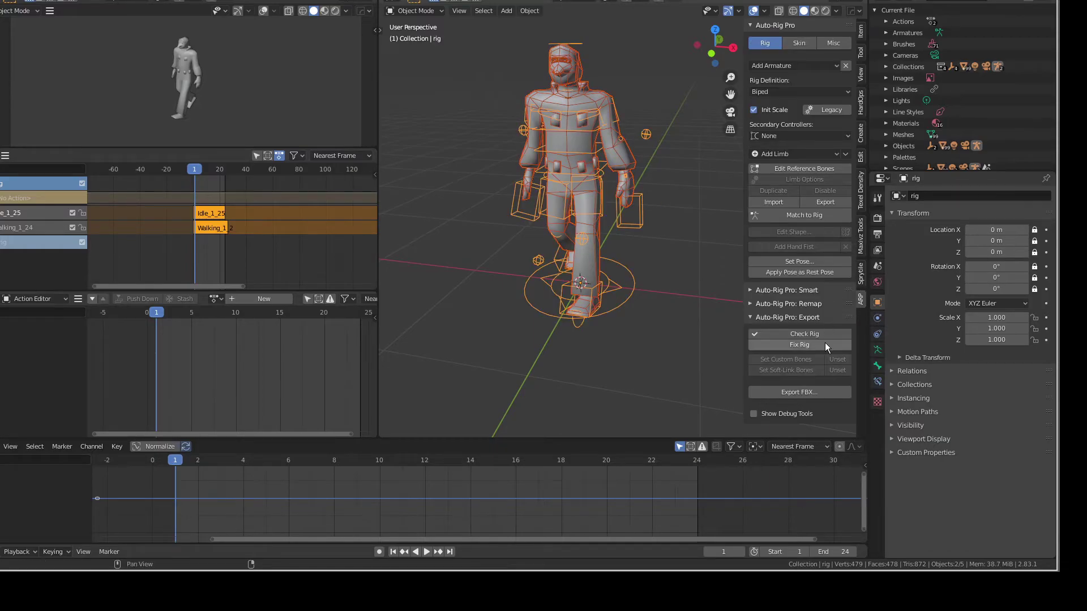
Re-export the rig as TEMP_MadGuy.fbx with the Unity Humanoid preset and view it in Unity
left_click(812, 391)
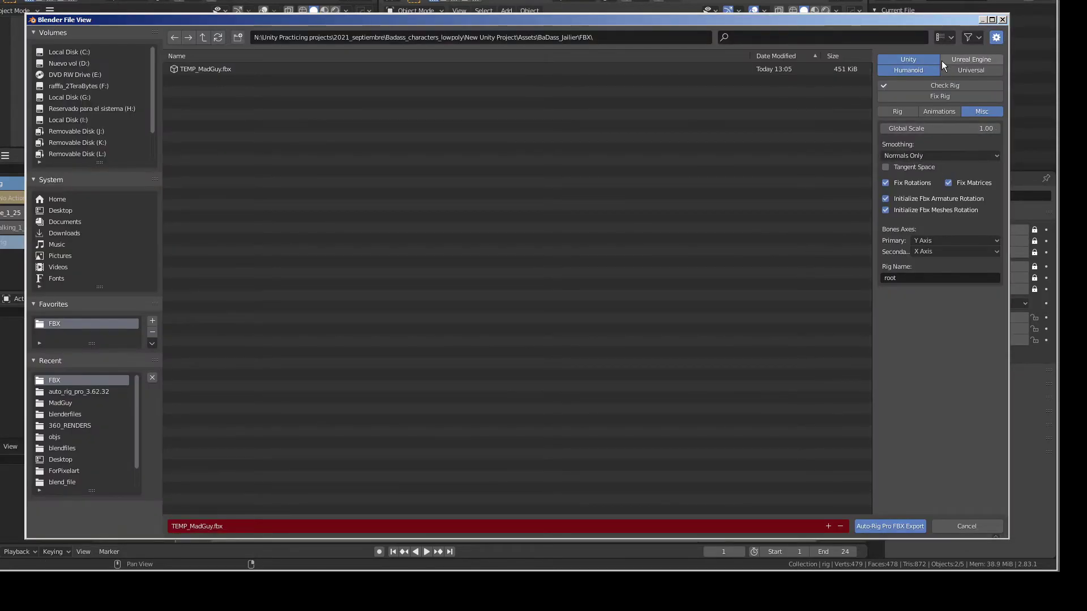
left_click(946, 111)
left_click(900, 113)
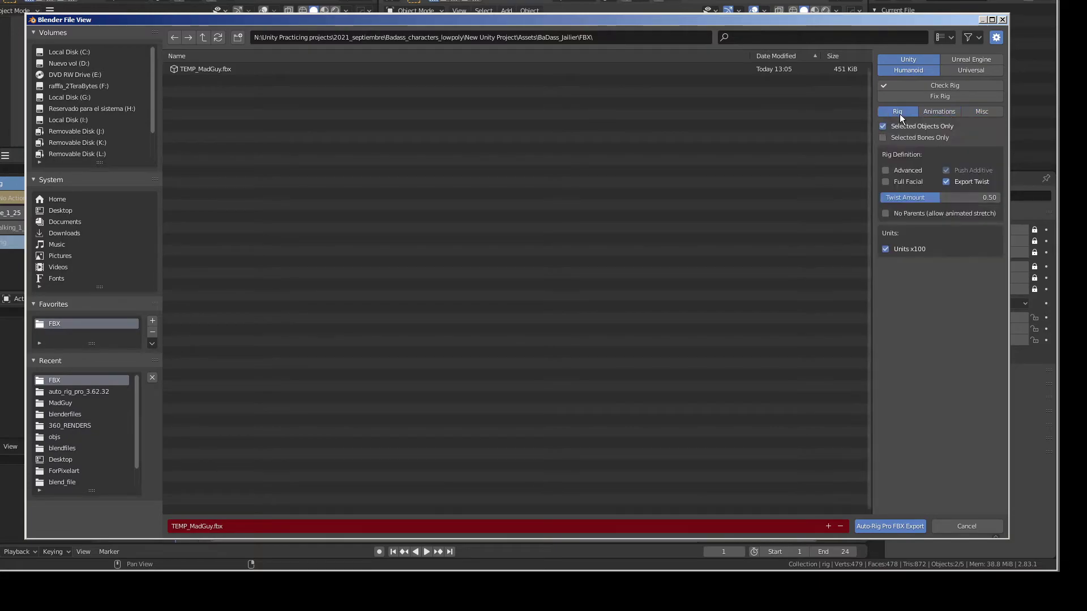
left_click(889, 526)
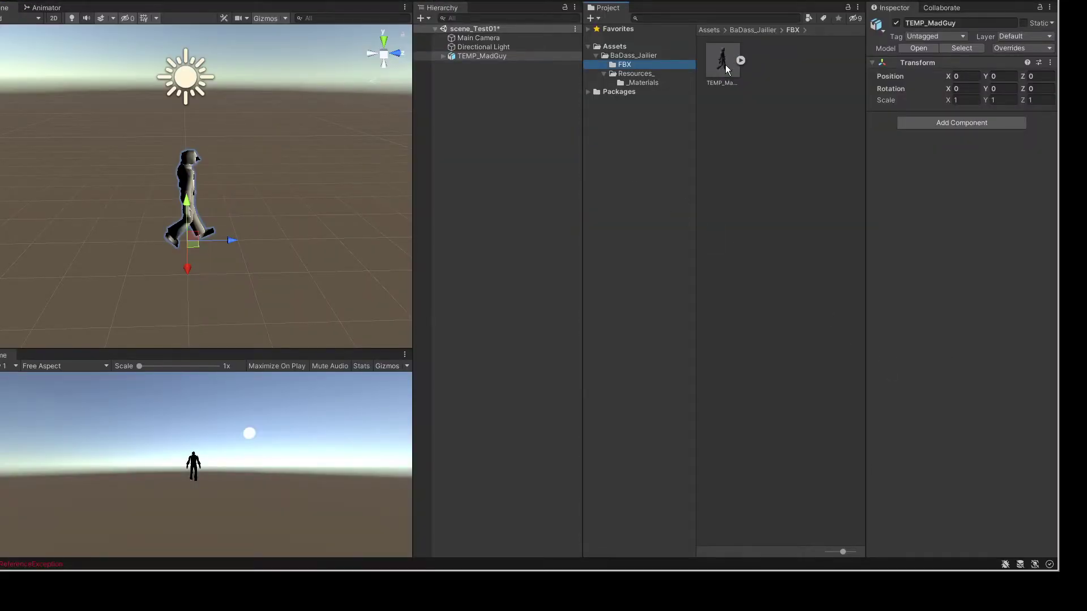
left_click(726, 64)
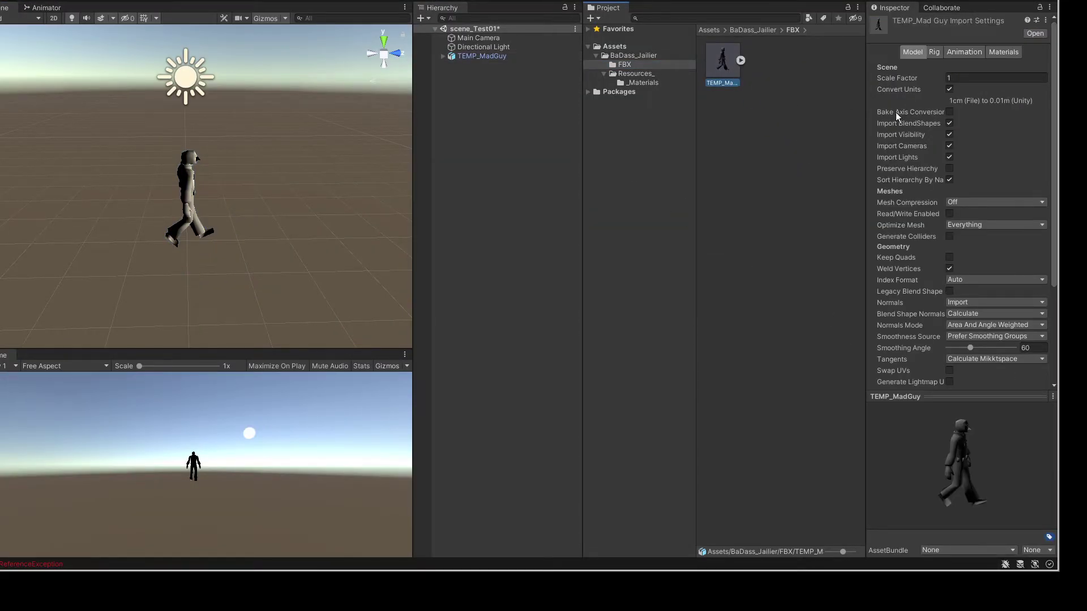
Expand TEMP_MadGuy in the Hierarchy to reveal its badass_jailer mesh child
mouse_move(482, 56)
left_click(476, 56)
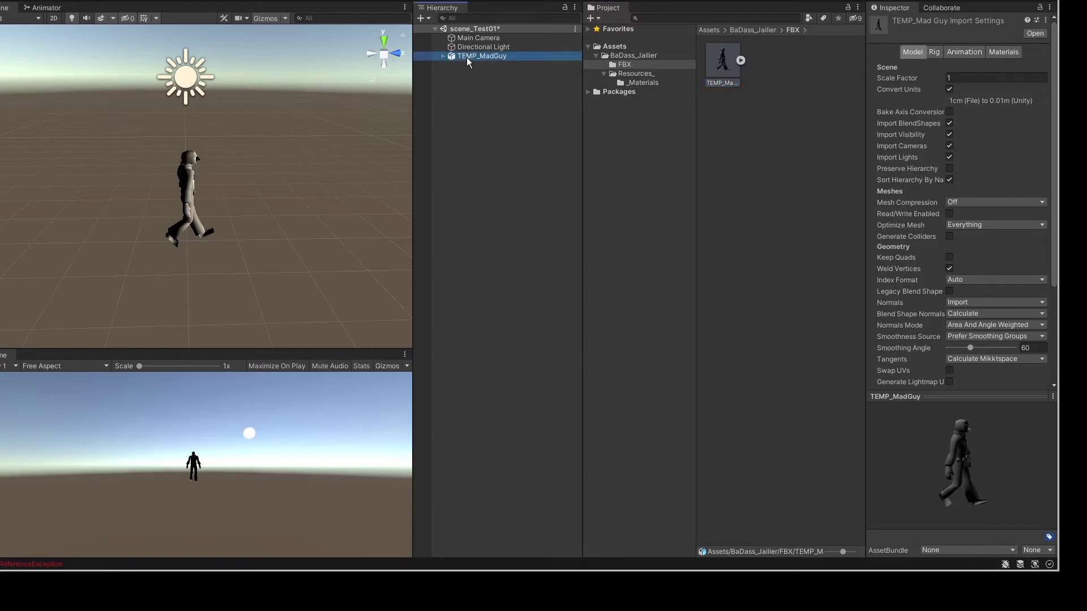
left_click(442, 57)
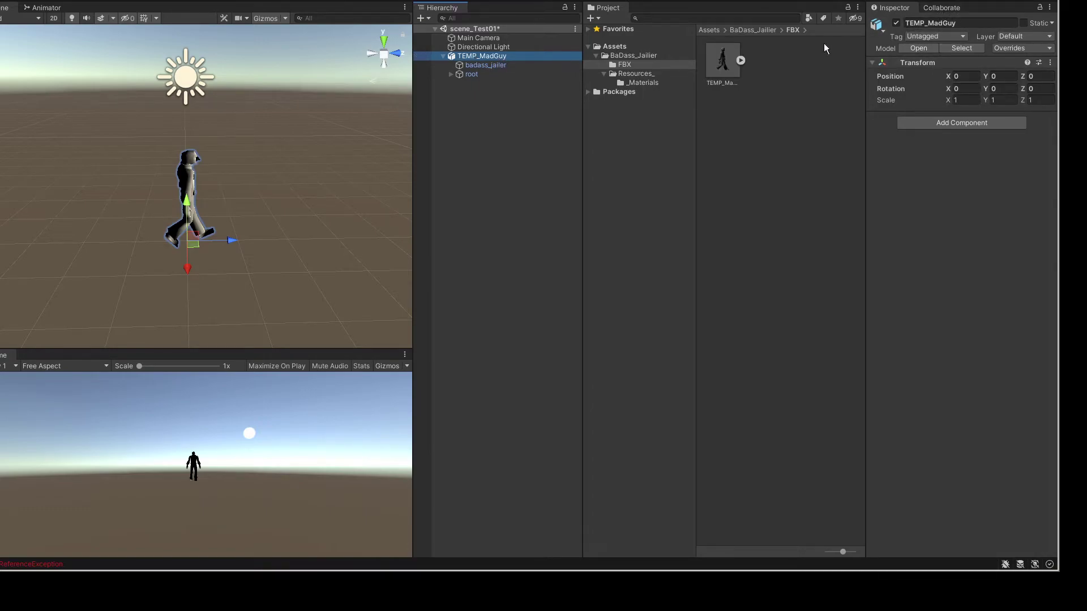
left_click(483, 66)
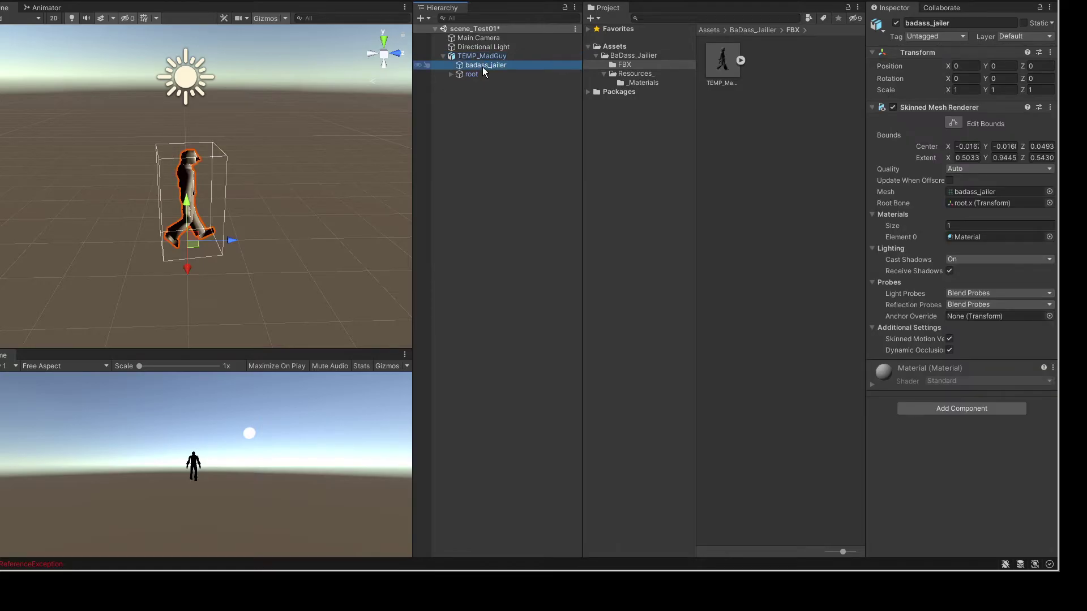
Expand the TEMP_MadGuy FBX asset and inspect its badass_jailer, root and mesh sub-assets
left_click(740, 61)
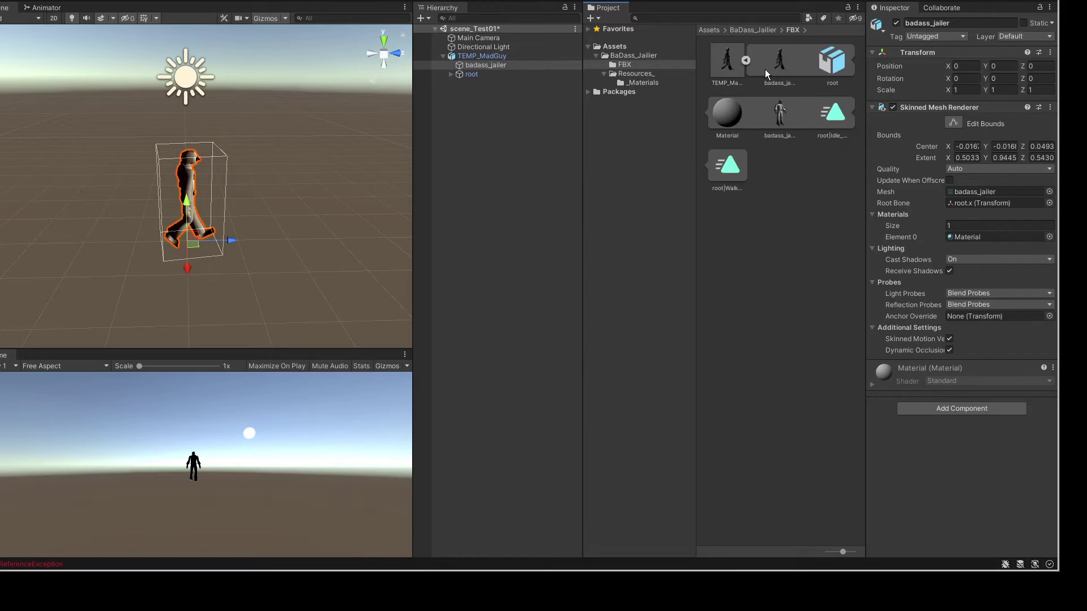
left_click(780, 67)
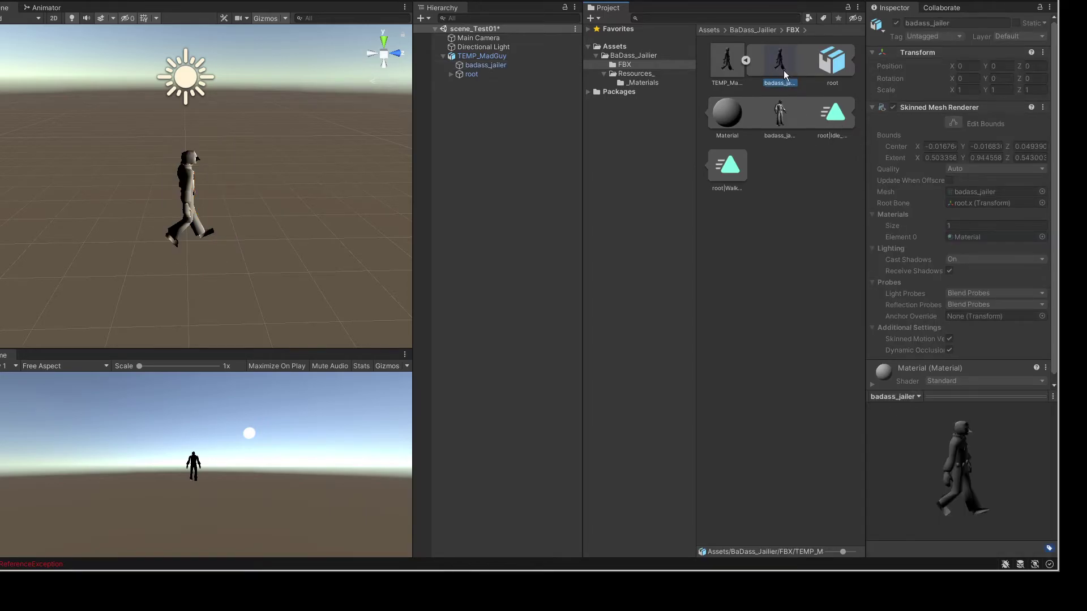
left_click(839, 66)
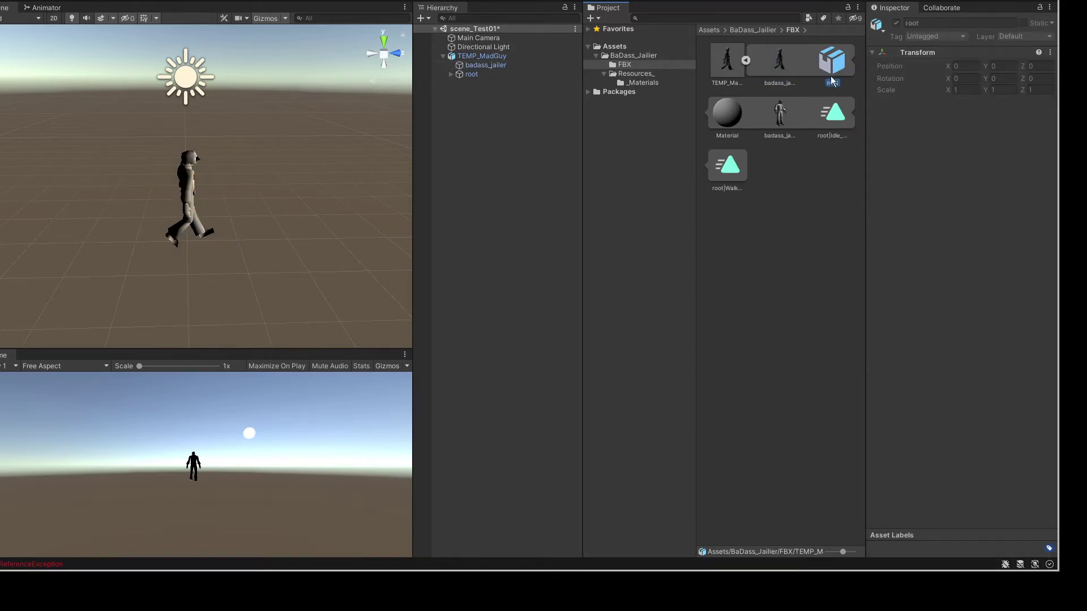
left_click(778, 117)
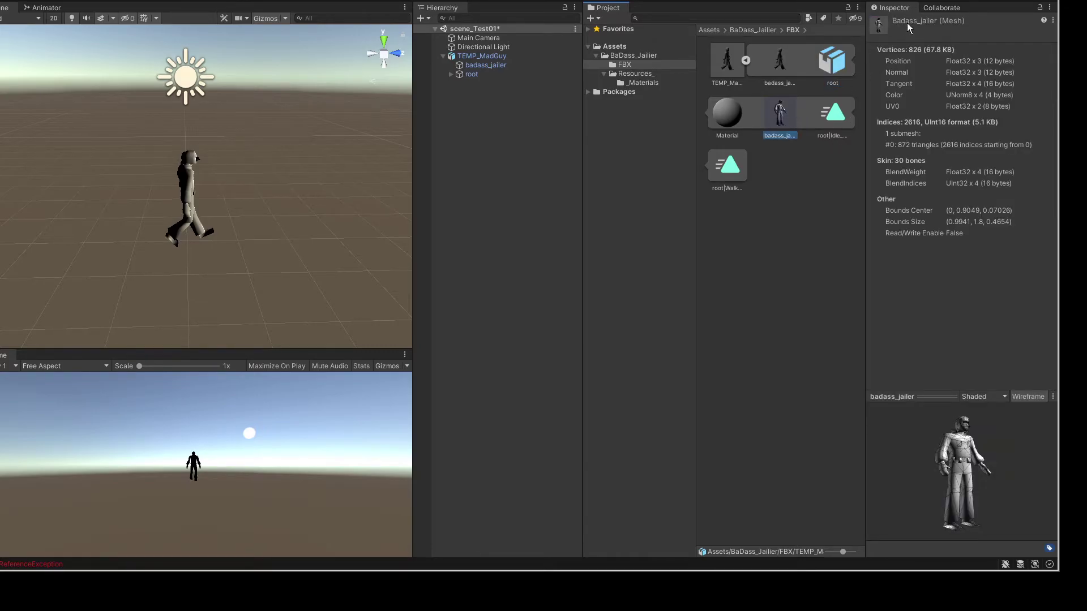
left_click(780, 62)
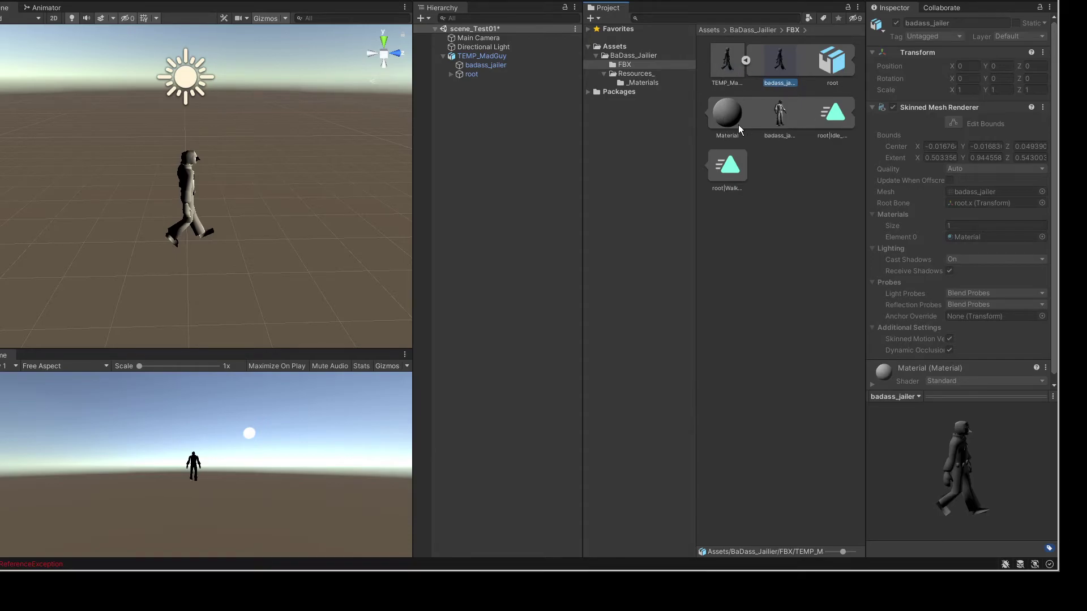
left_click(727, 61)
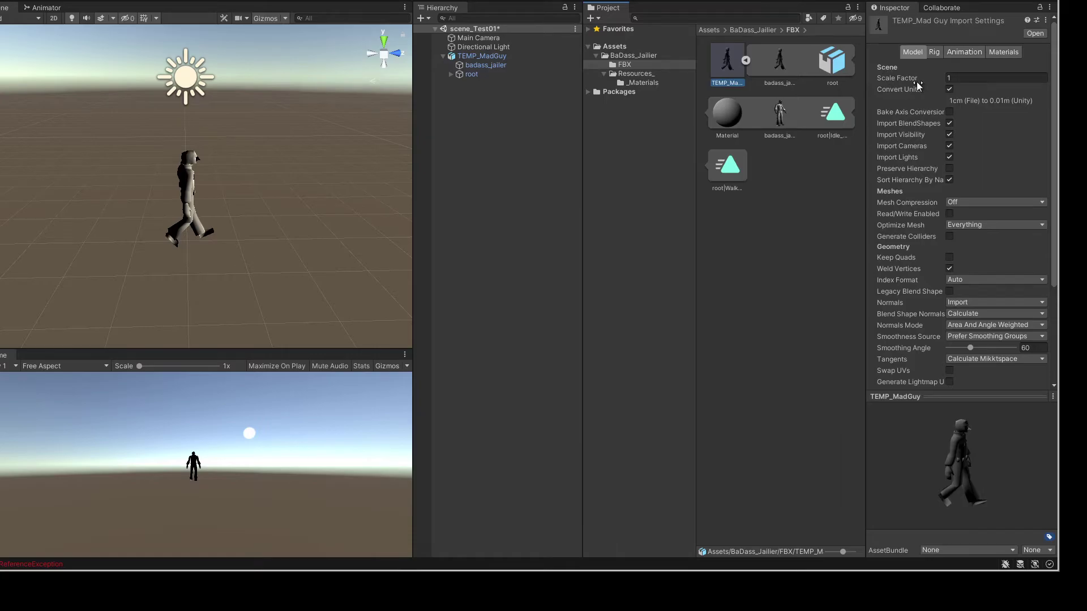
Select the badass_jailer and root children in the scene, recentring the view on the character
left_click(473, 65)
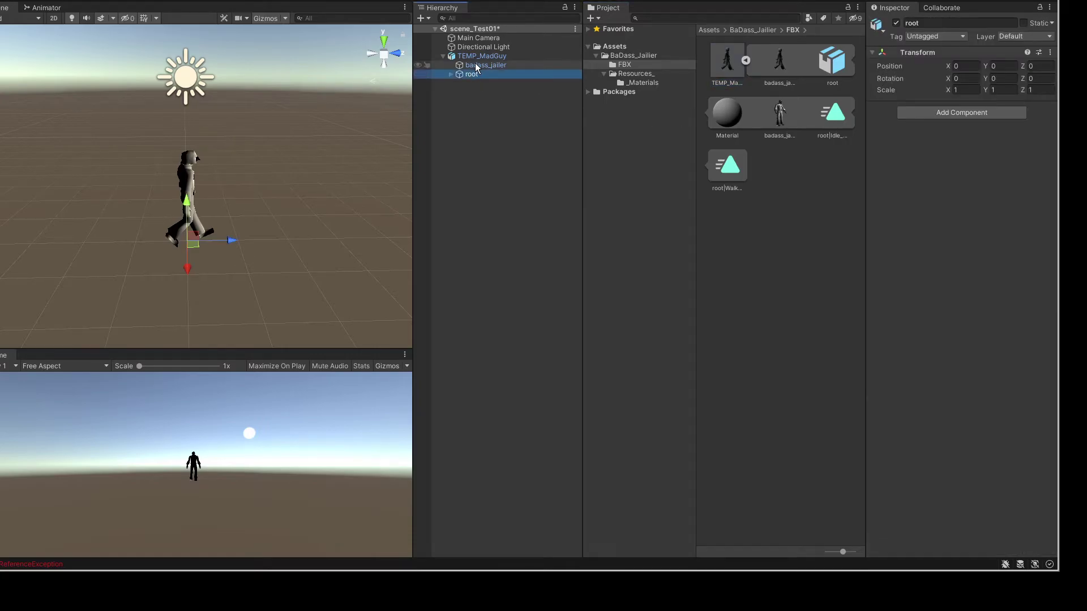
left_click(481, 57)
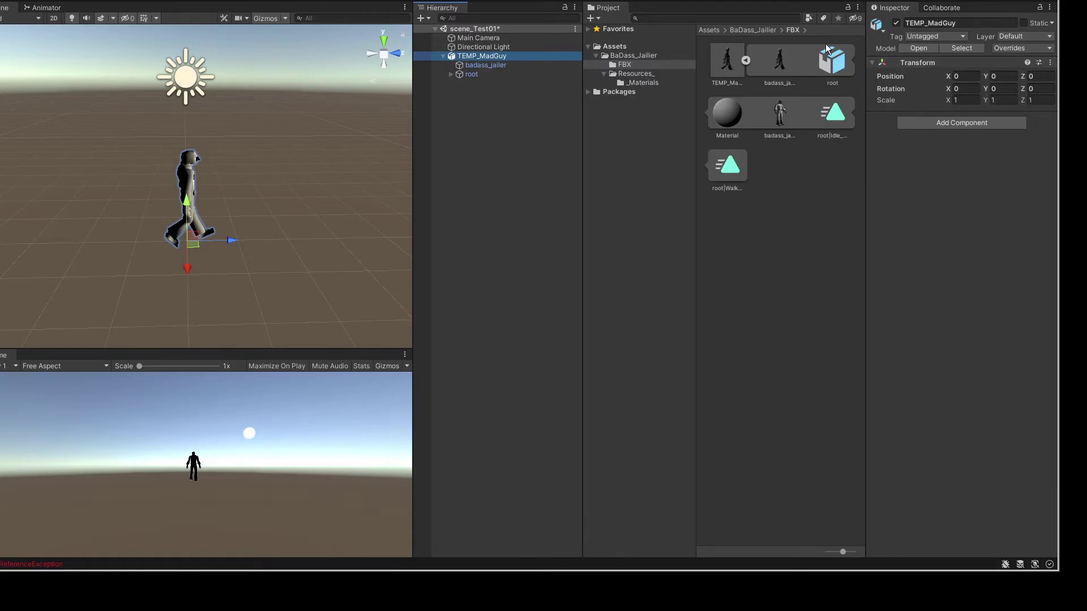
left_click(473, 66)
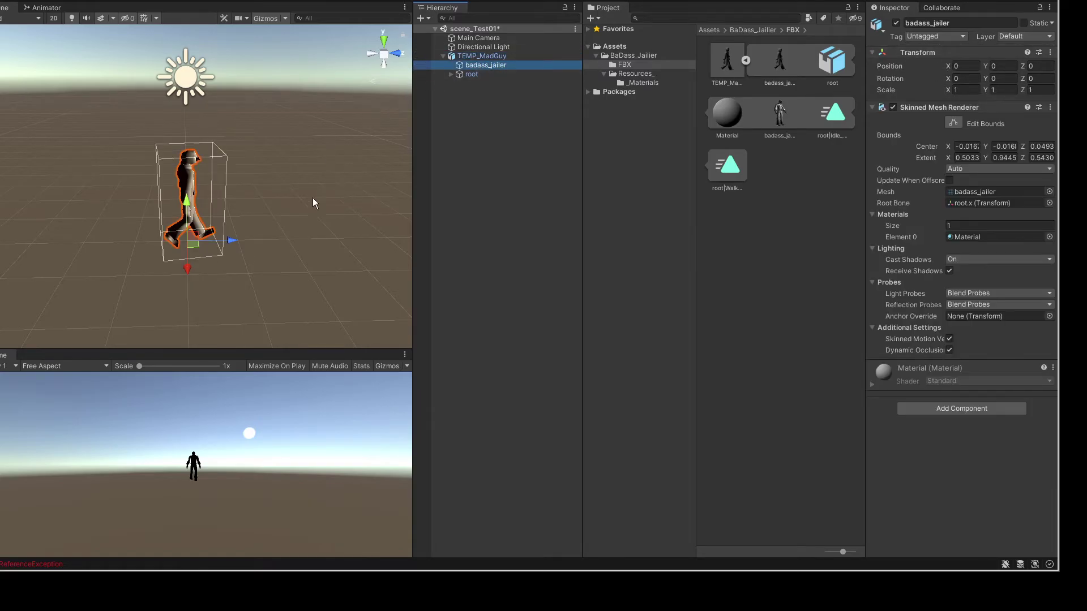
middle_click_drag(301, 205, 245, 181)
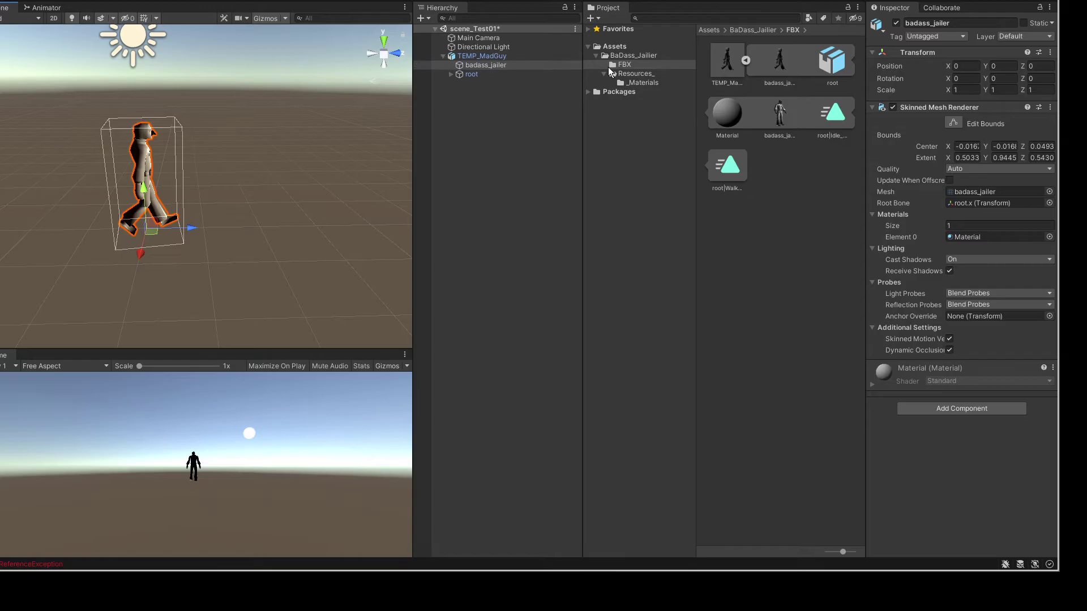
left_click(479, 65)
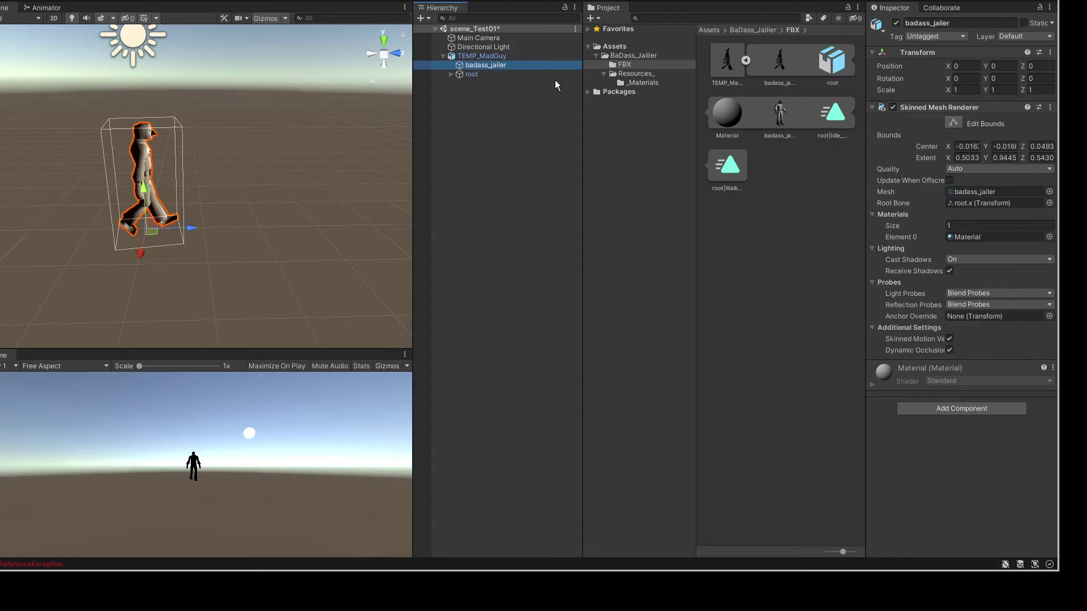
left_click(471, 74)
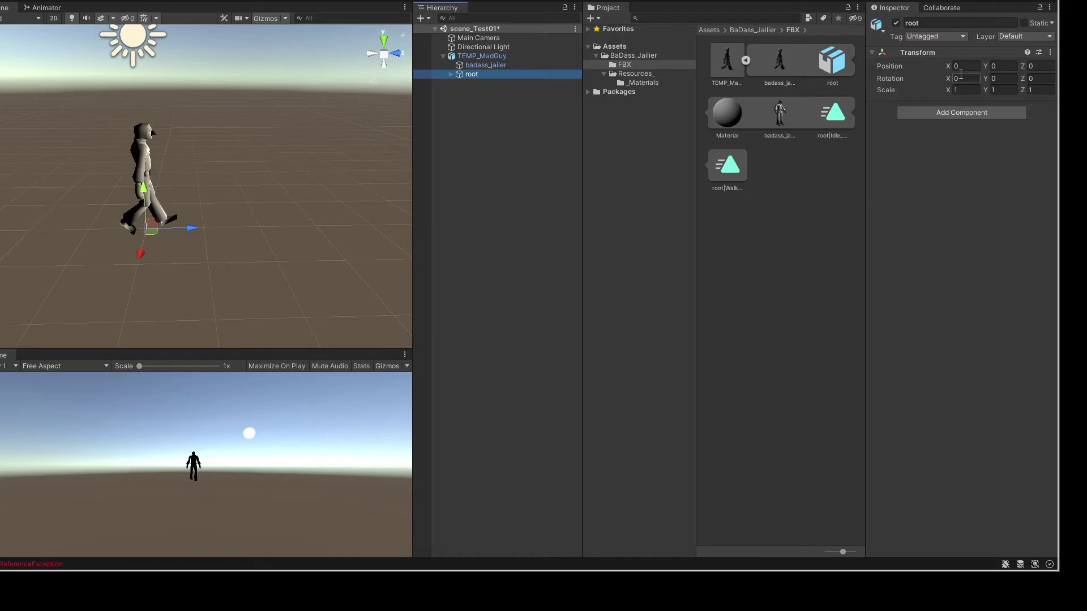
left_click(485, 64)
left_click(471, 74)
left_click(481, 83)
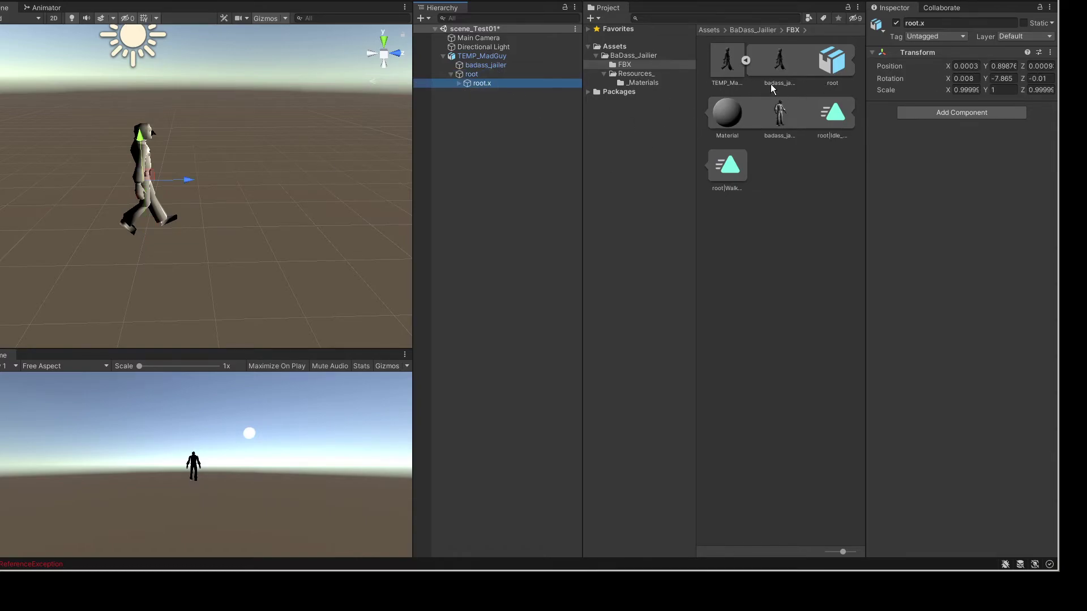
left_click(459, 83)
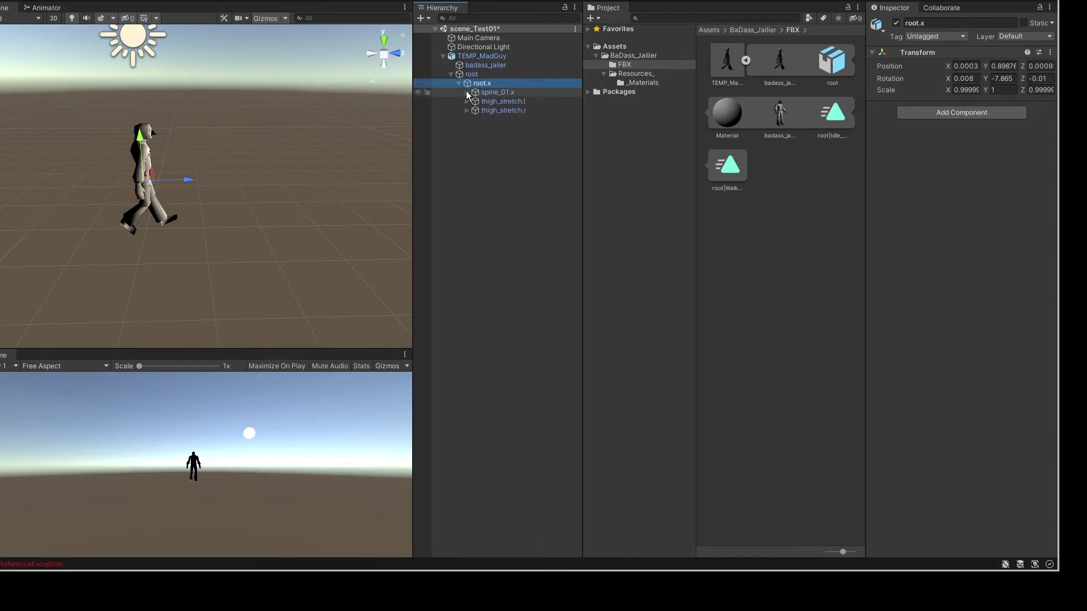
left_click(474, 92)
left_click(504, 101)
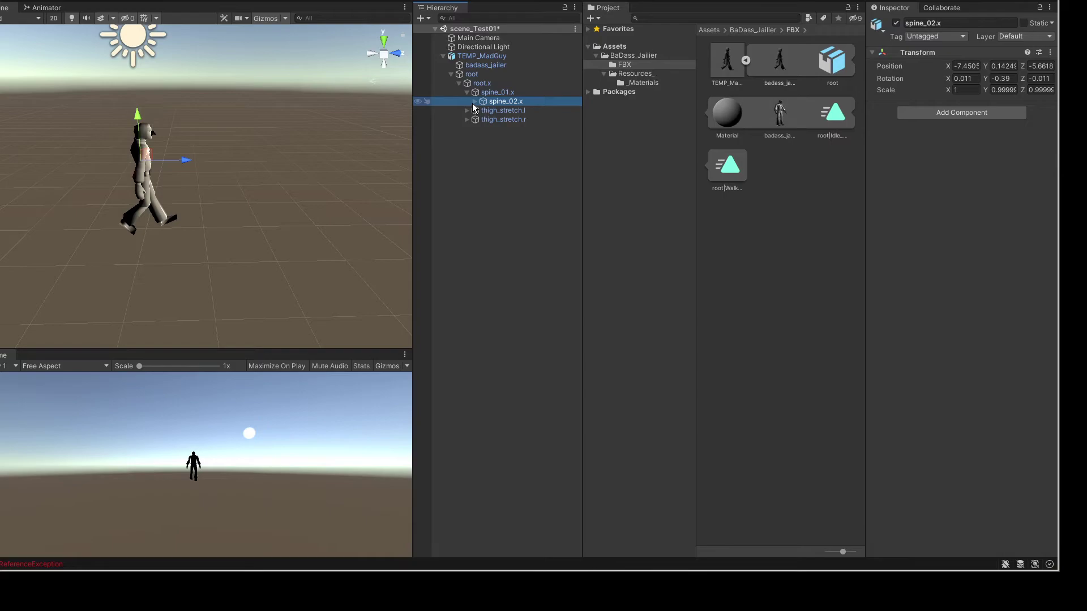
left_click(467, 122)
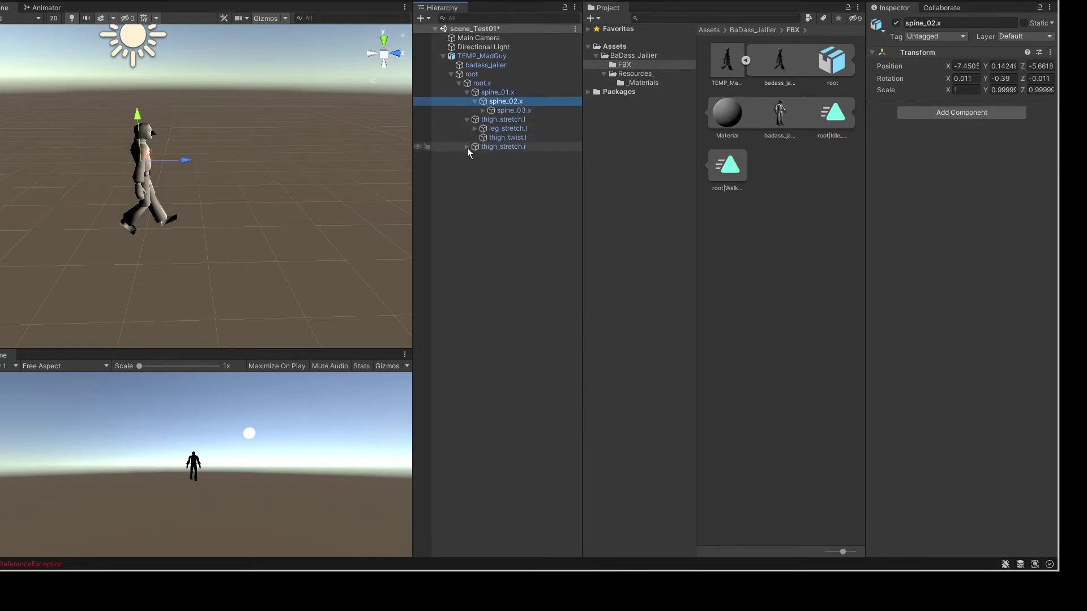
left_click(467, 149)
left_click(502, 147)
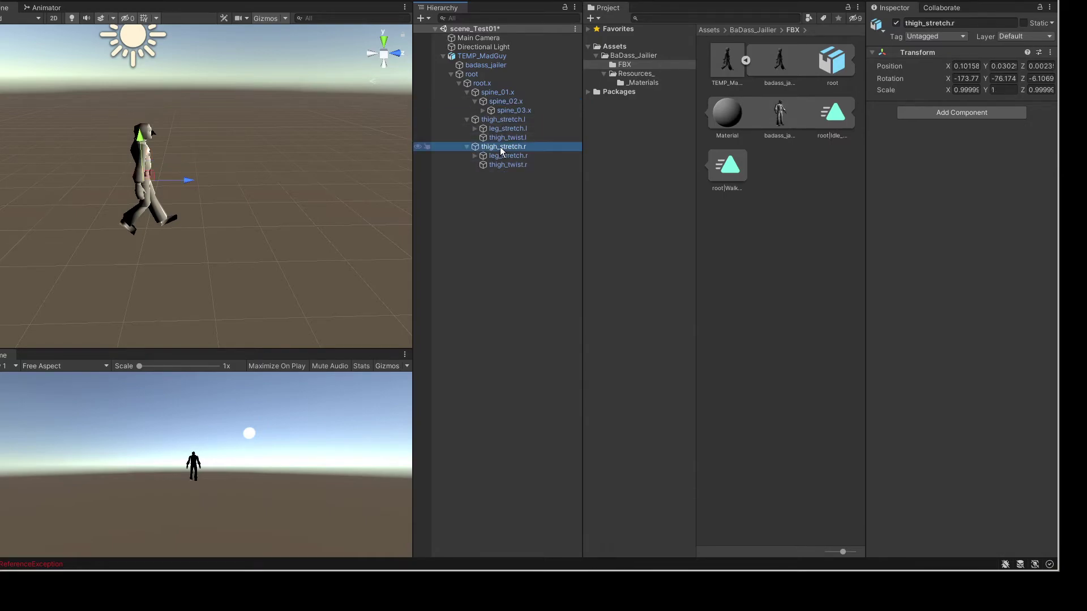
left_click(507, 166)
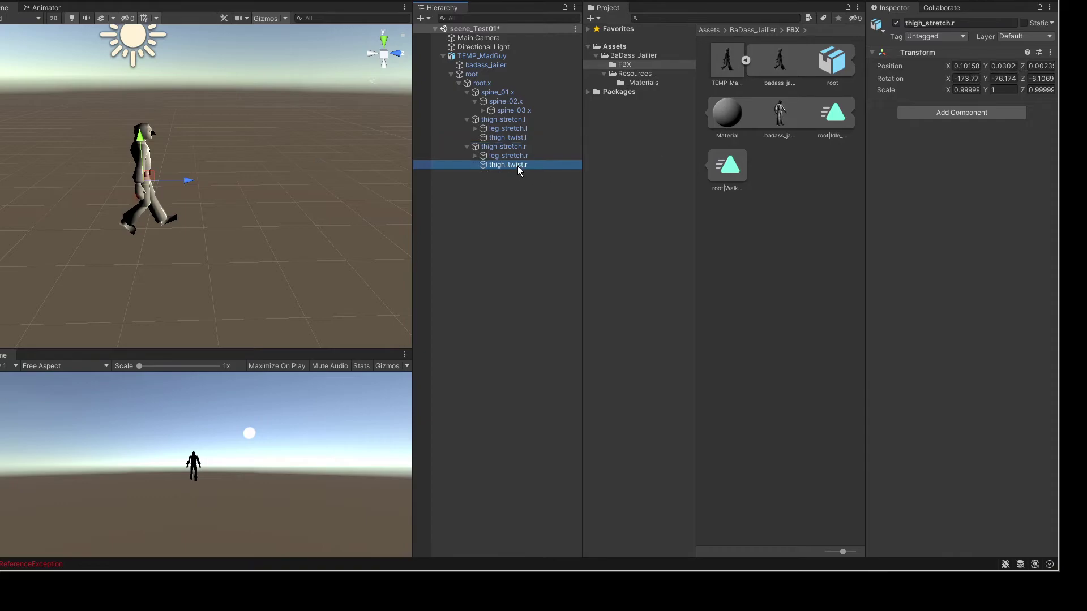
left_click(504, 101)
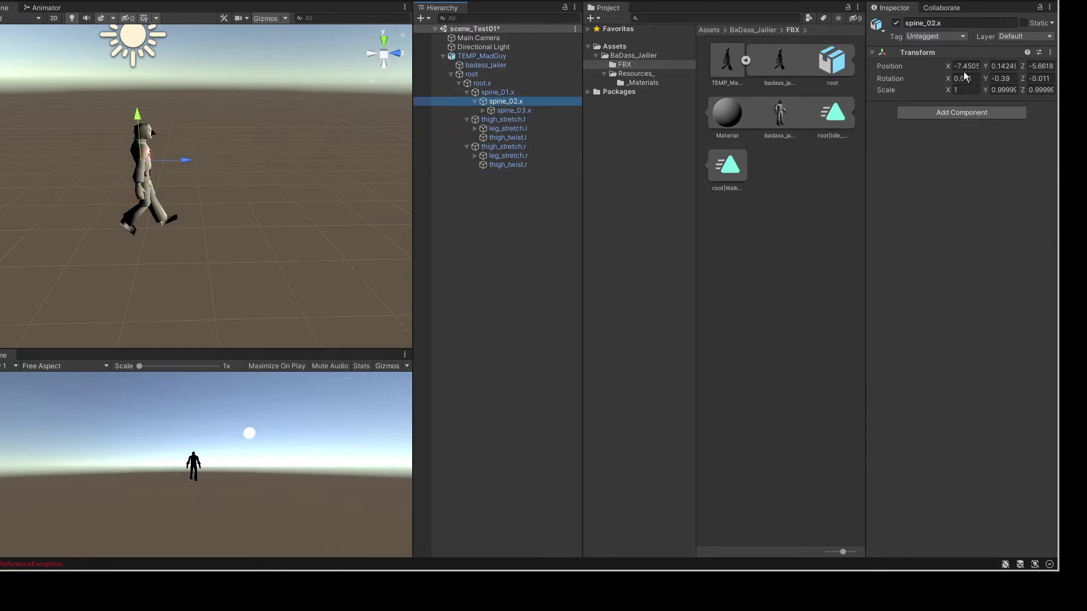
left_click(497, 92)
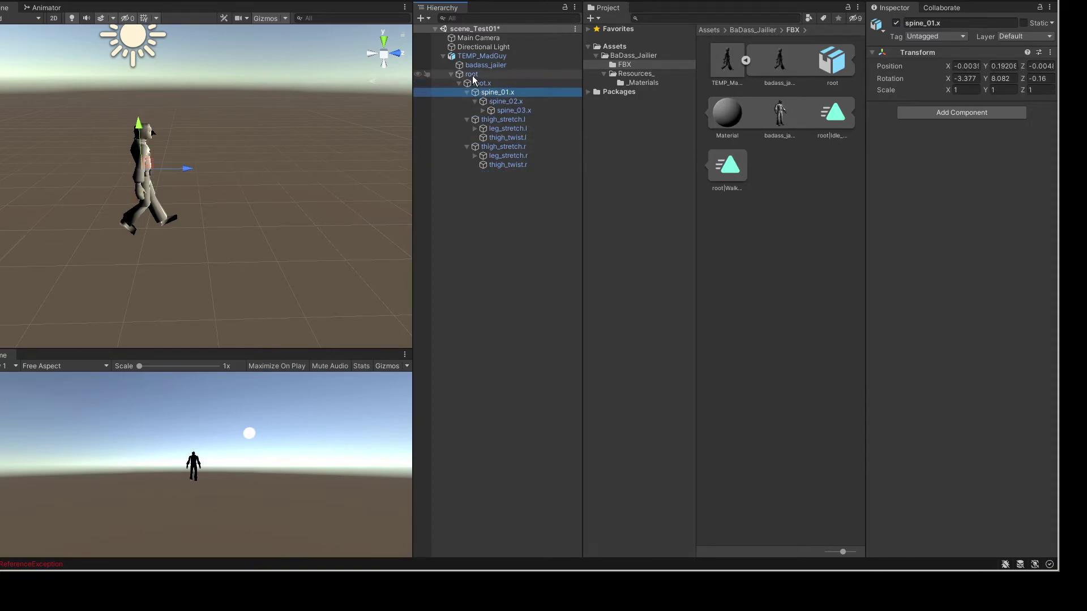
left_click(471, 74)
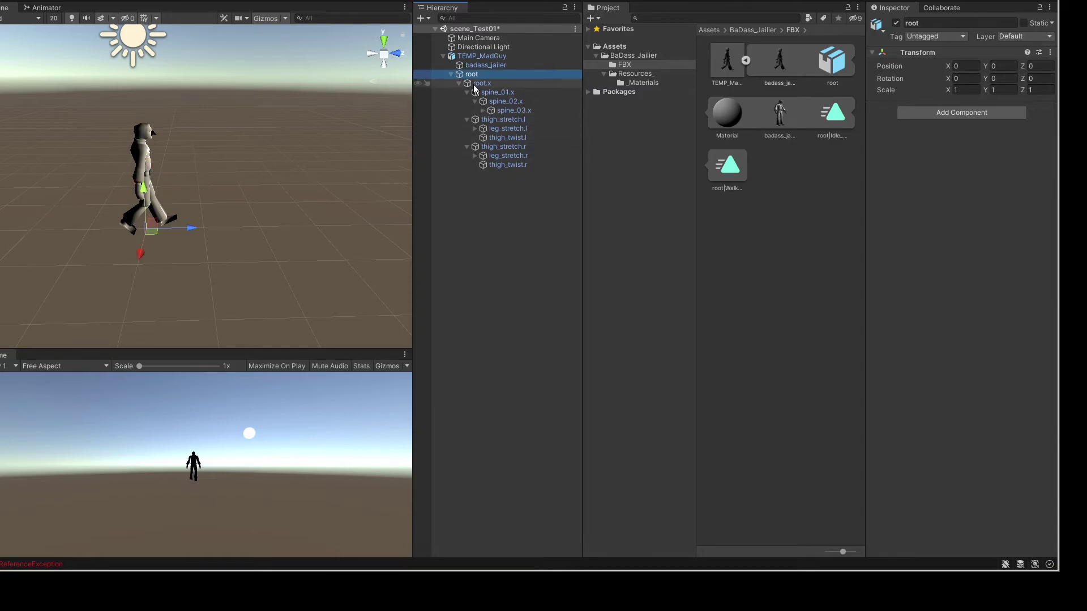
left_click(452, 74)
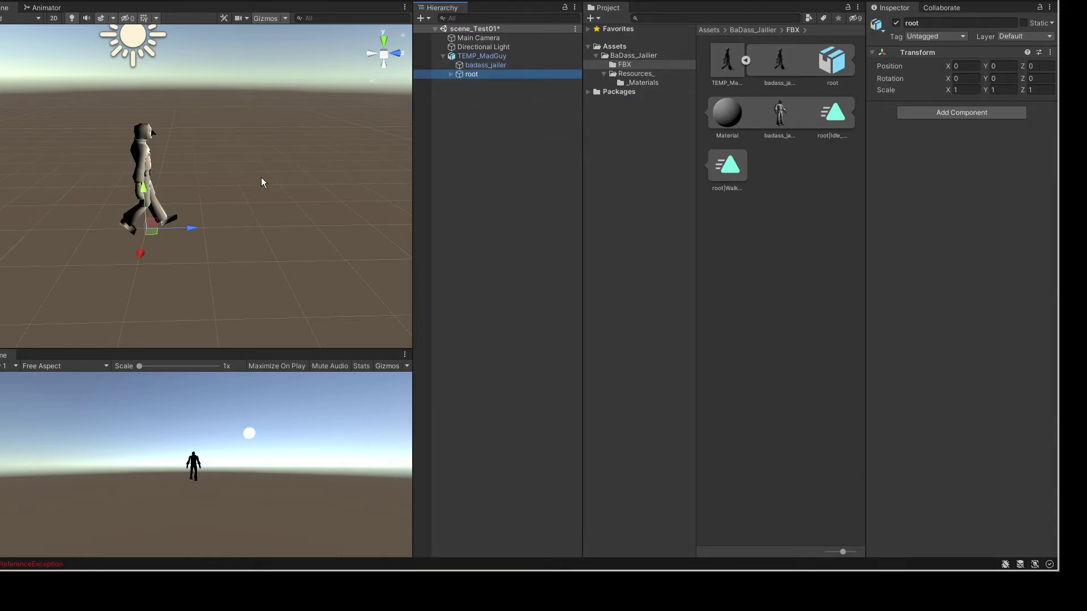
left_click(492, 57)
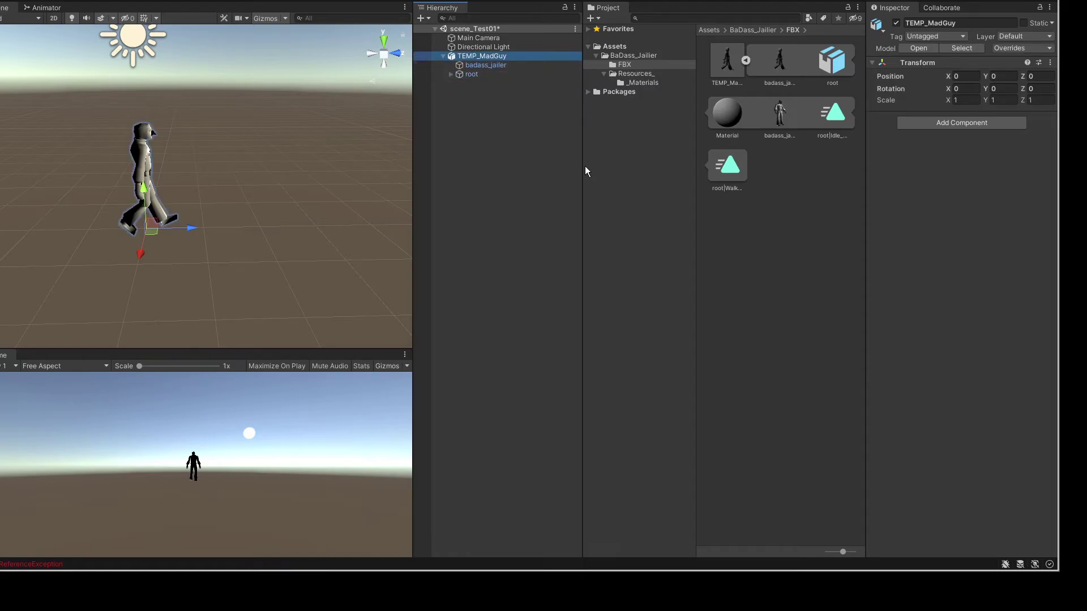
left_click_drag(252, 146, 253, 153, "alt")
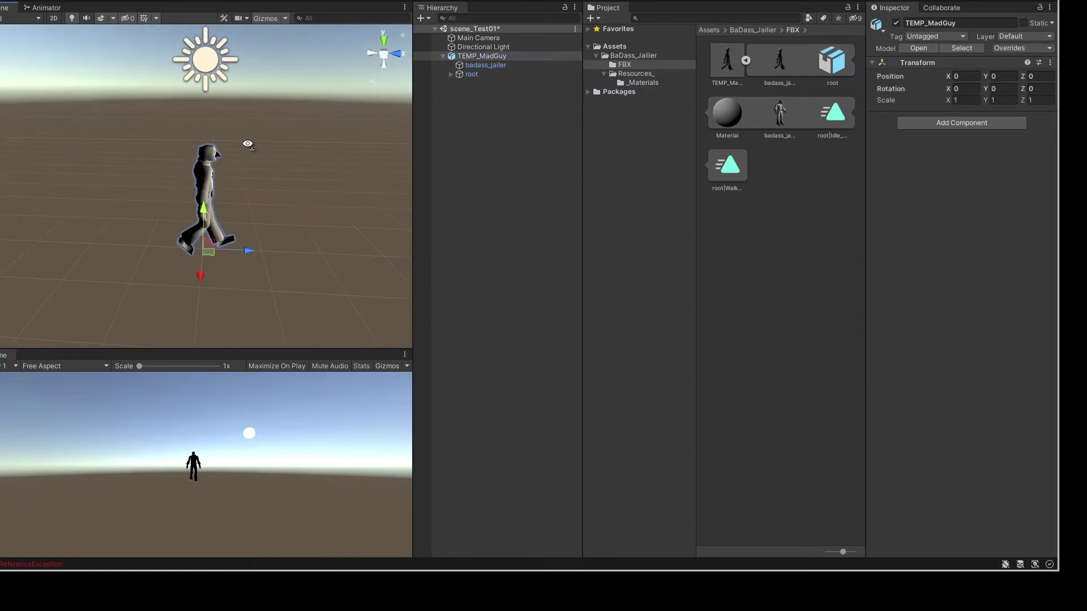
Show TEMP_MadGuy's animation import settings listing the root|Idle_1_25 and root|Walking_1_24 clips
left_click(782, 60)
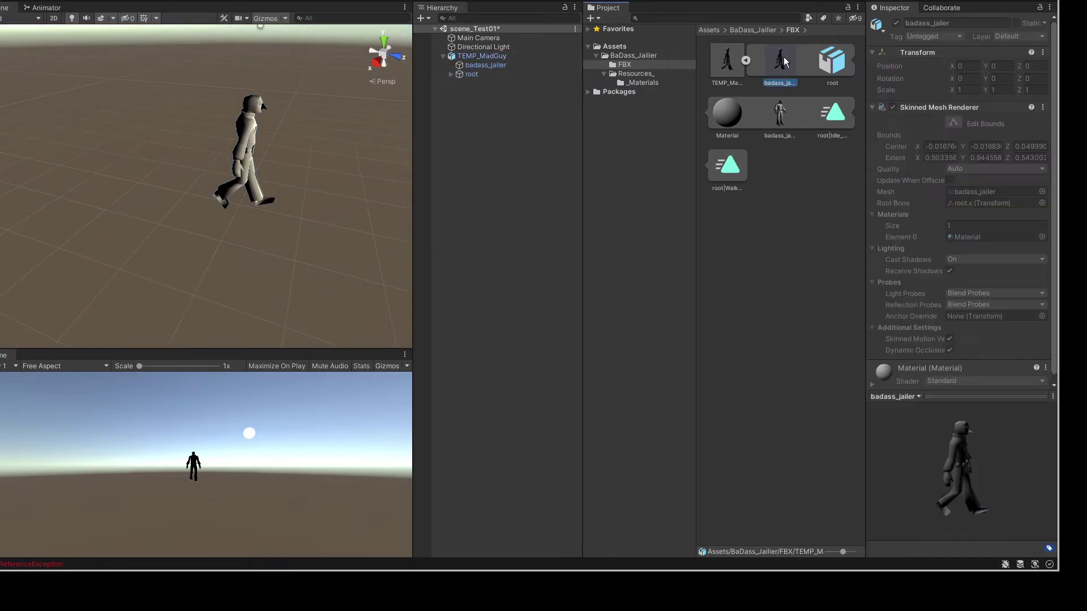
left_click(732, 66)
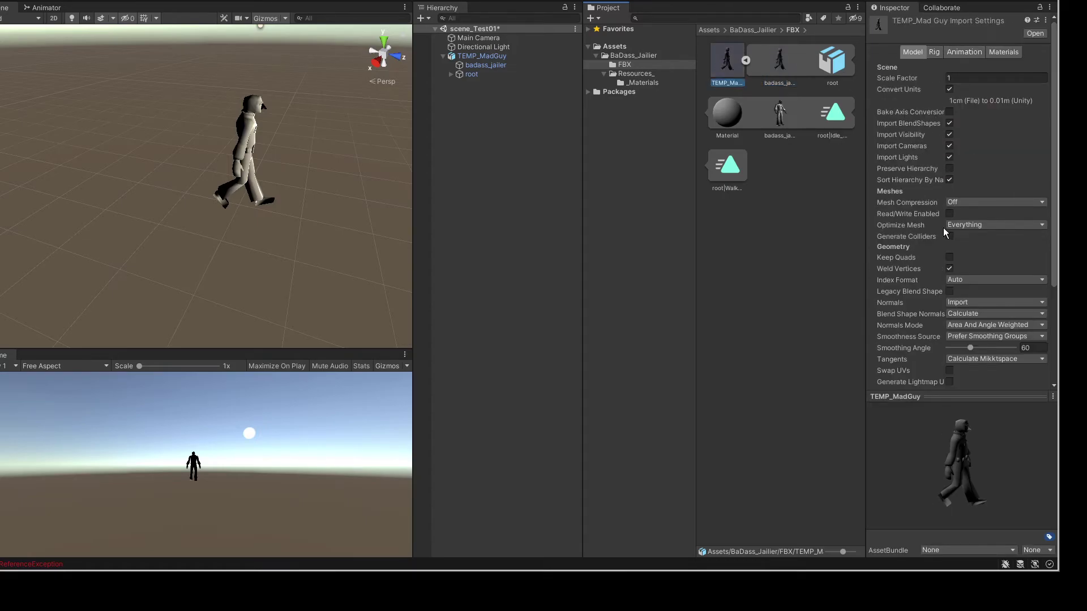
left_click(966, 52)
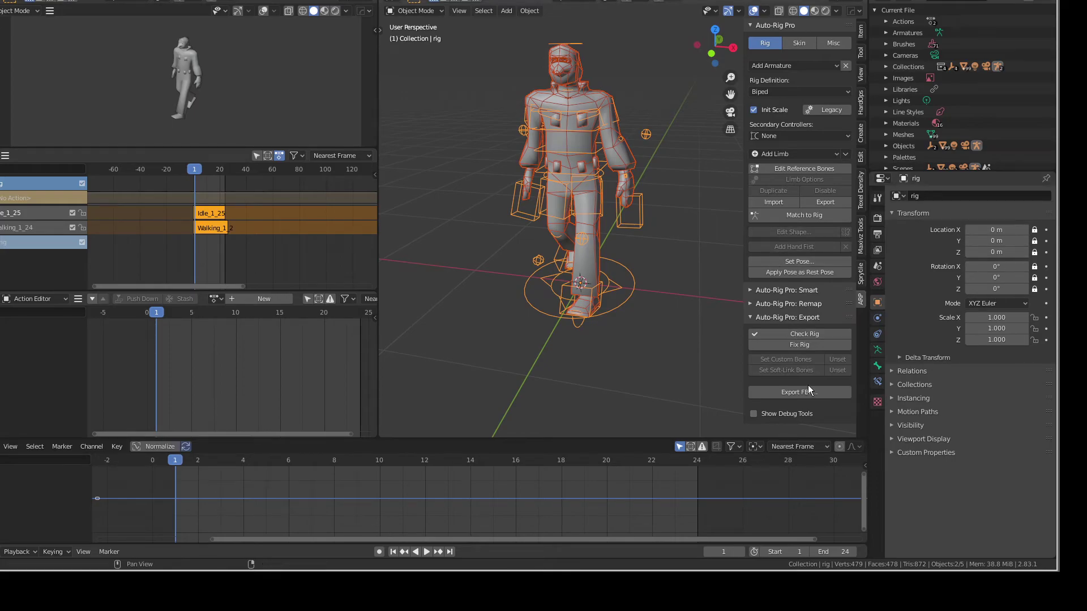
Review the Auto-Rig Pro FBX export's baked actions and miscellaneous options for TEMP_MadGuy.fbx
left_click(809, 388)
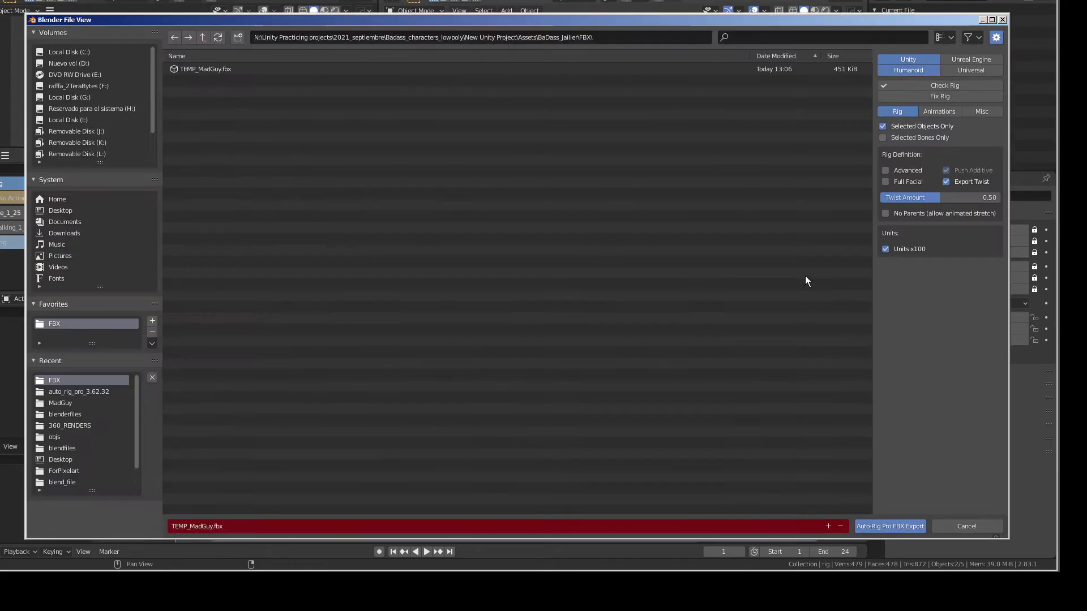
left_click(951, 111)
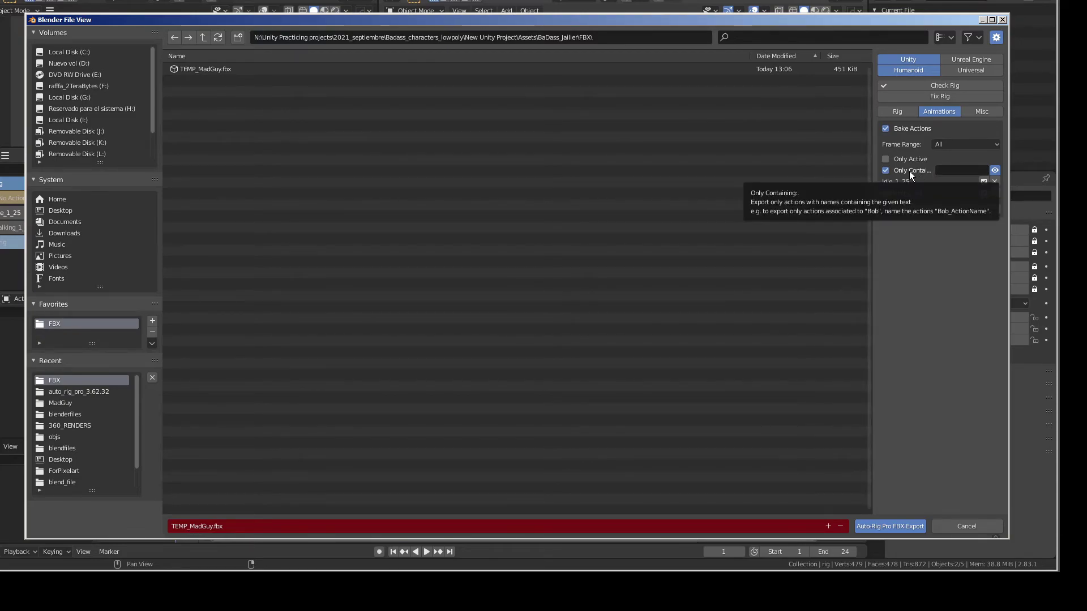
left_click(983, 112)
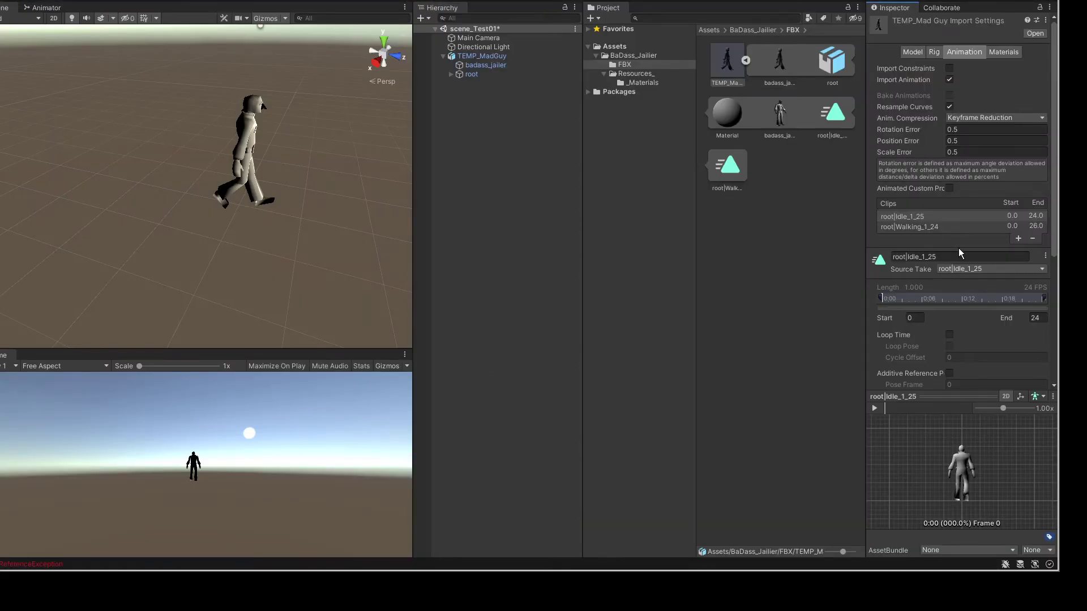
Enable Loop Time on the Idle clip and select the Walking clip for editing
left_click(951, 334)
left_click(908, 226)
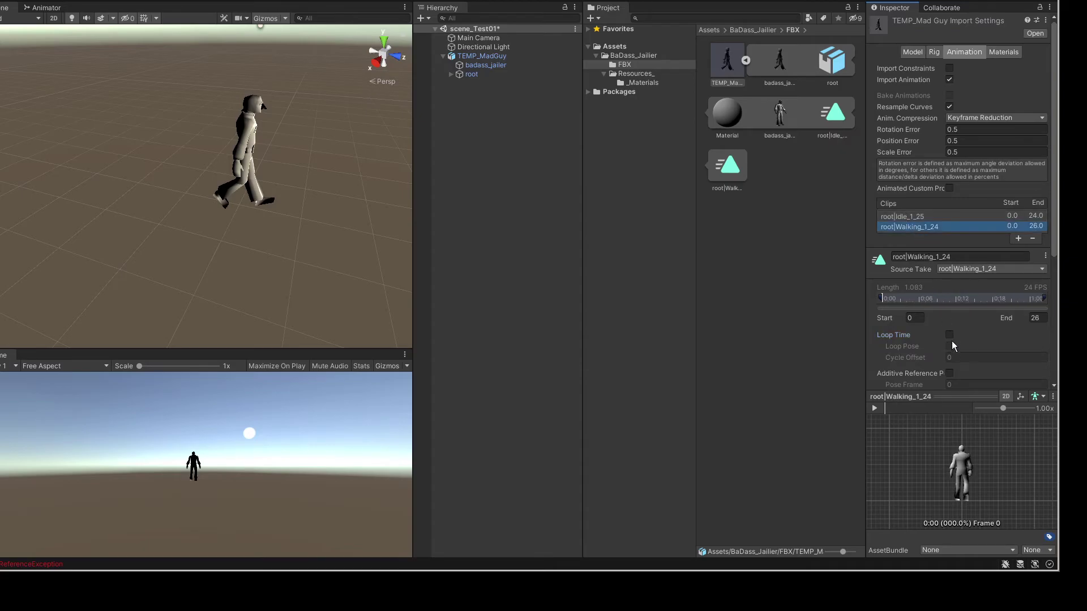
Extract the model's embedded material into the Resources_/_Materials folder
left_click(1003, 52)
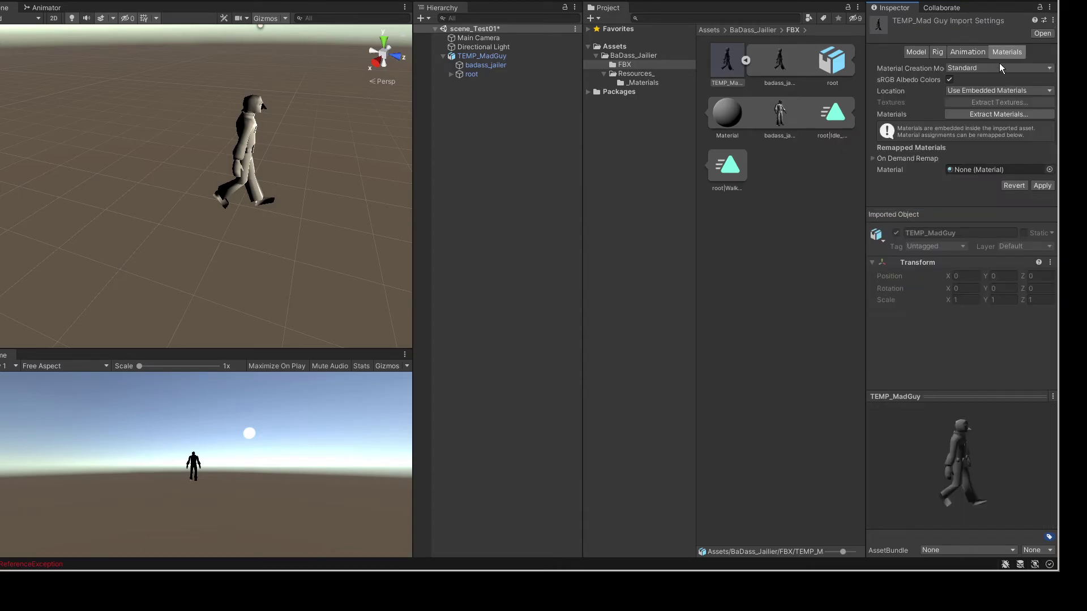
left_click(1007, 114)
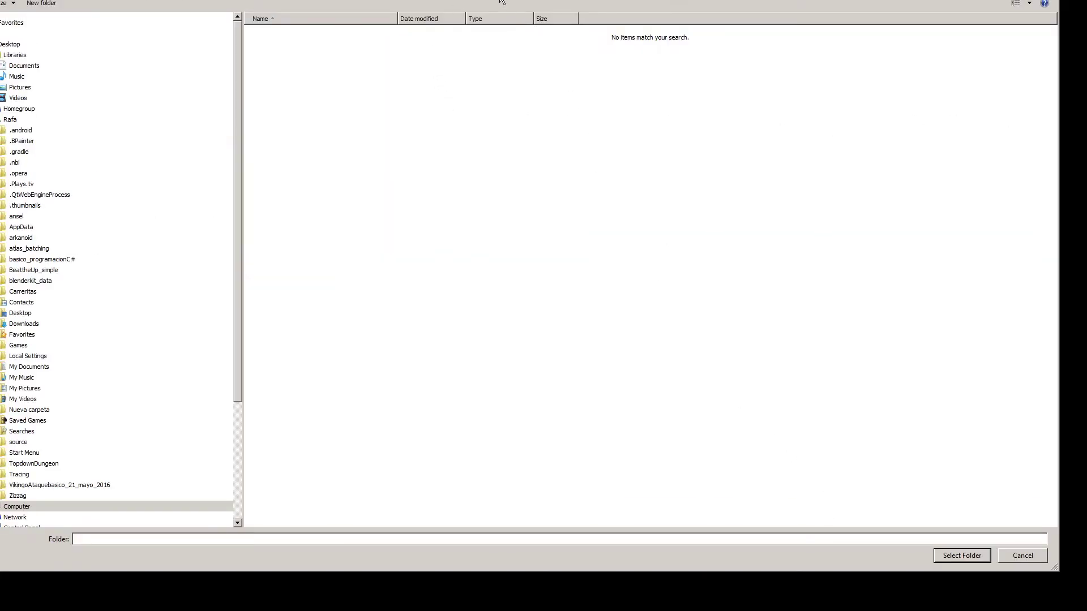
double_click(278, 45)
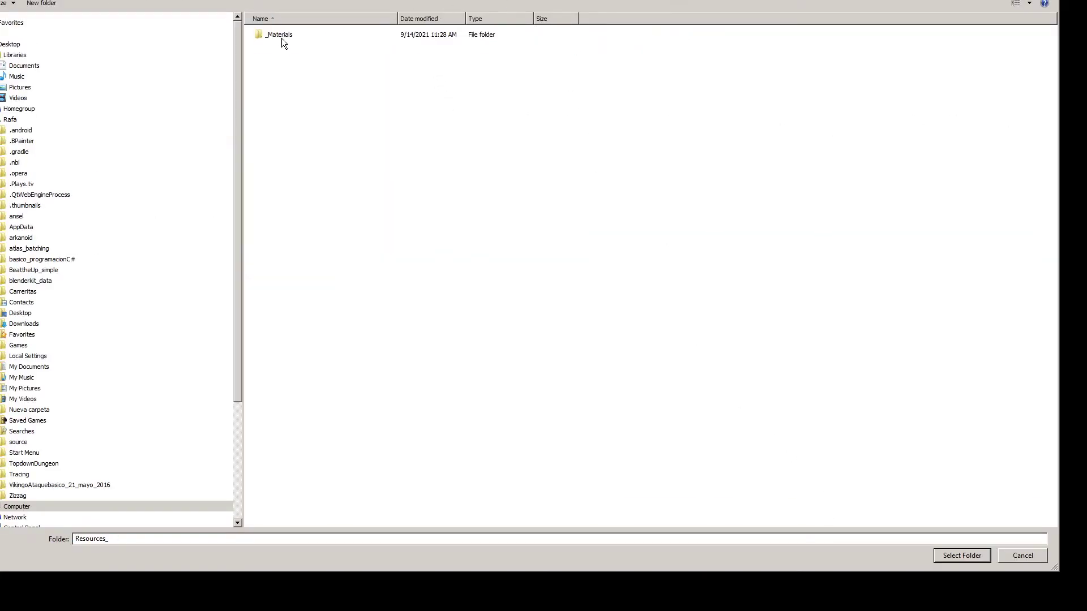
left_click(281, 38)
double_click(281, 39)
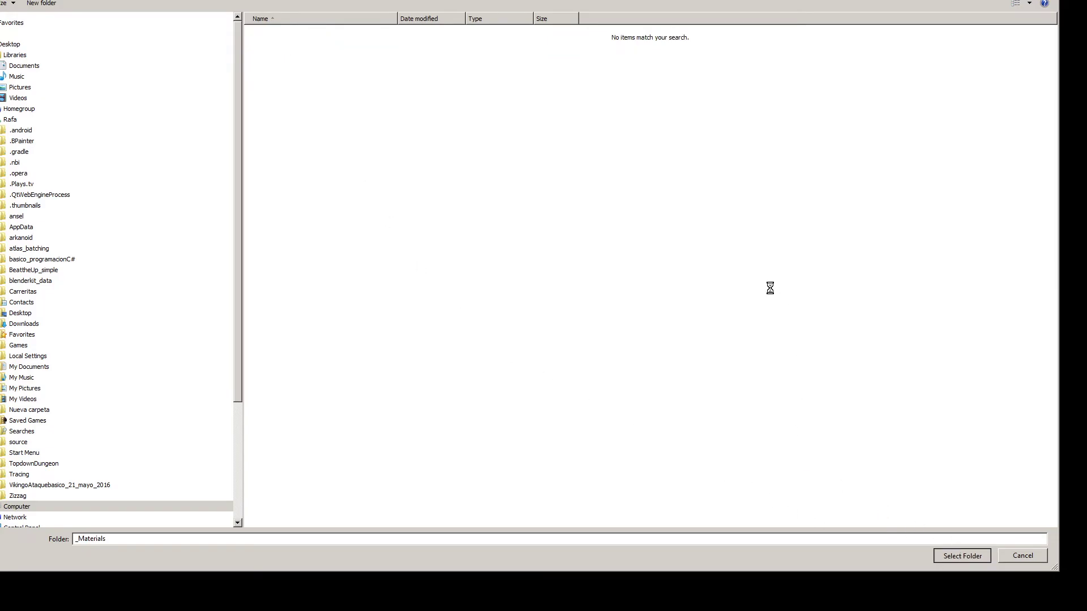
left_click(961, 555)
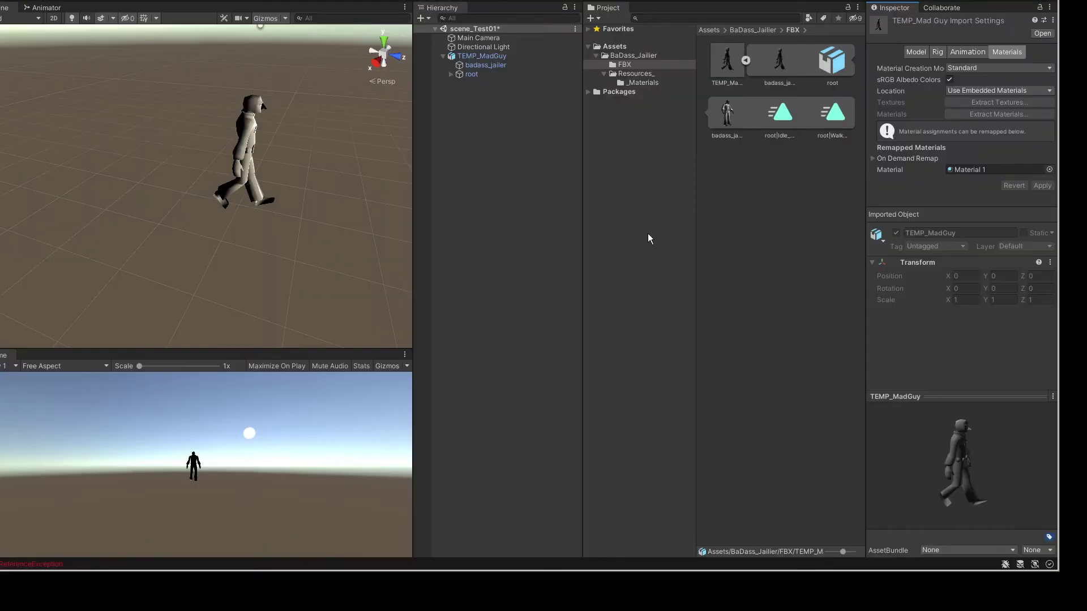
left_click(967, 51)
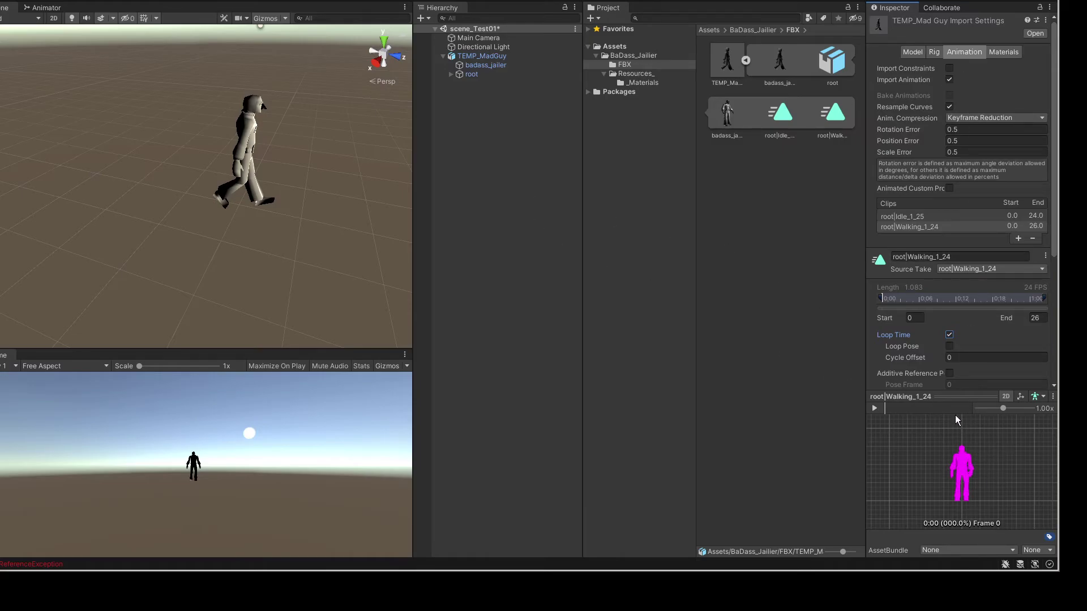
Set the rig's Animation Type to Humanoid with Optimize Game Objects enabled and apply it
left_click(938, 52)
left_click(967, 67)
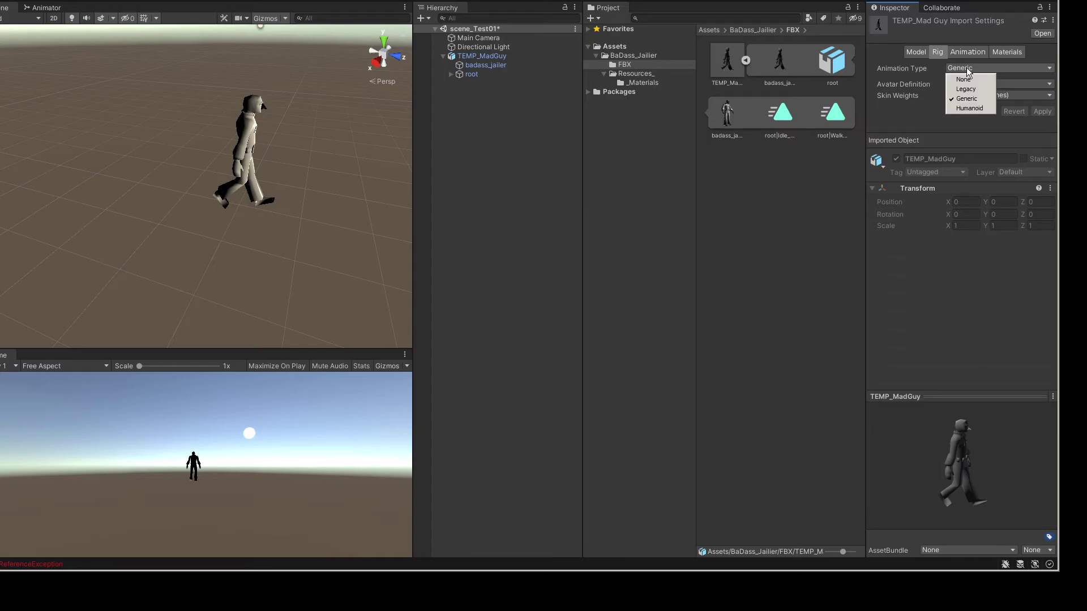
left_click(971, 108)
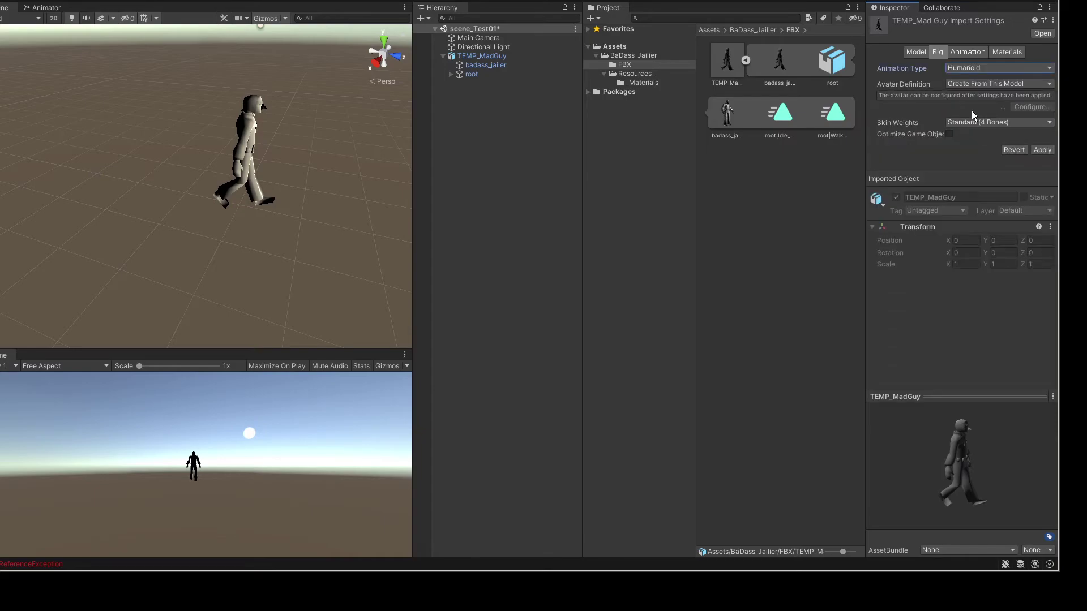
left_click(949, 135)
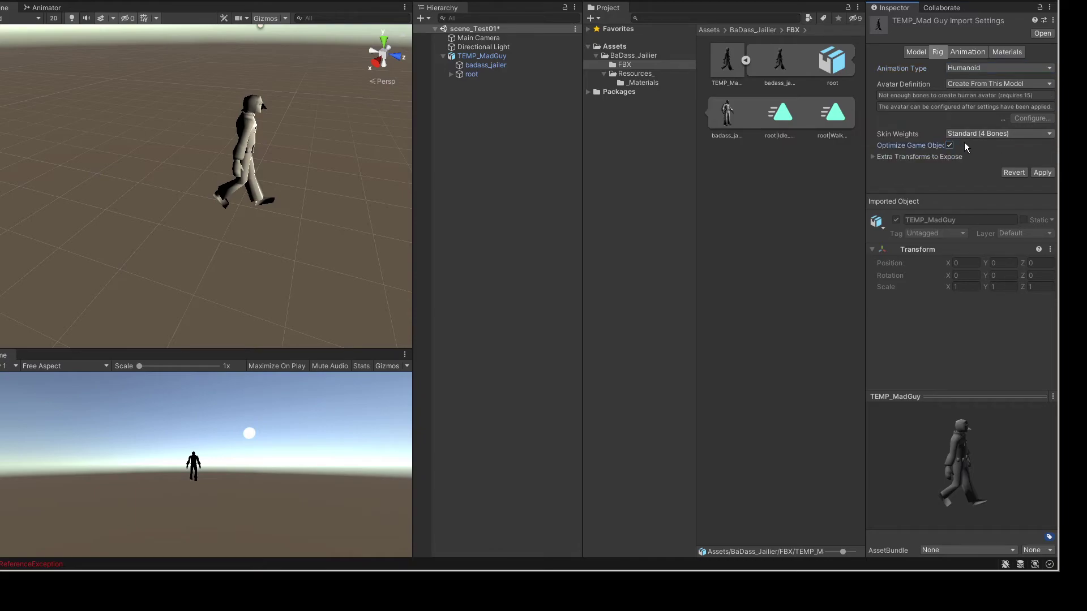
left_click(906, 158)
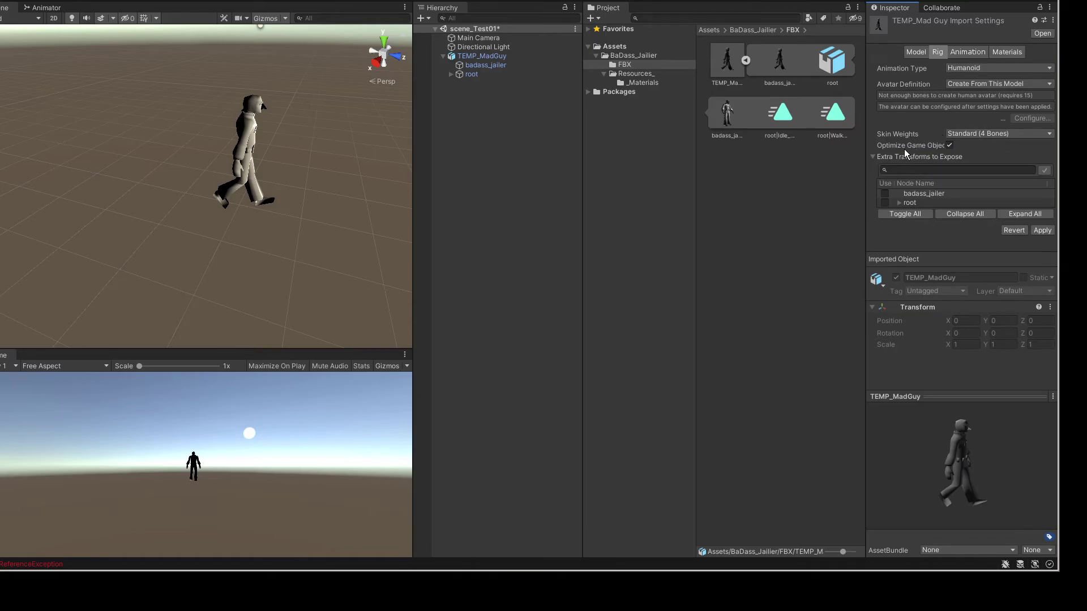
left_click(905, 155)
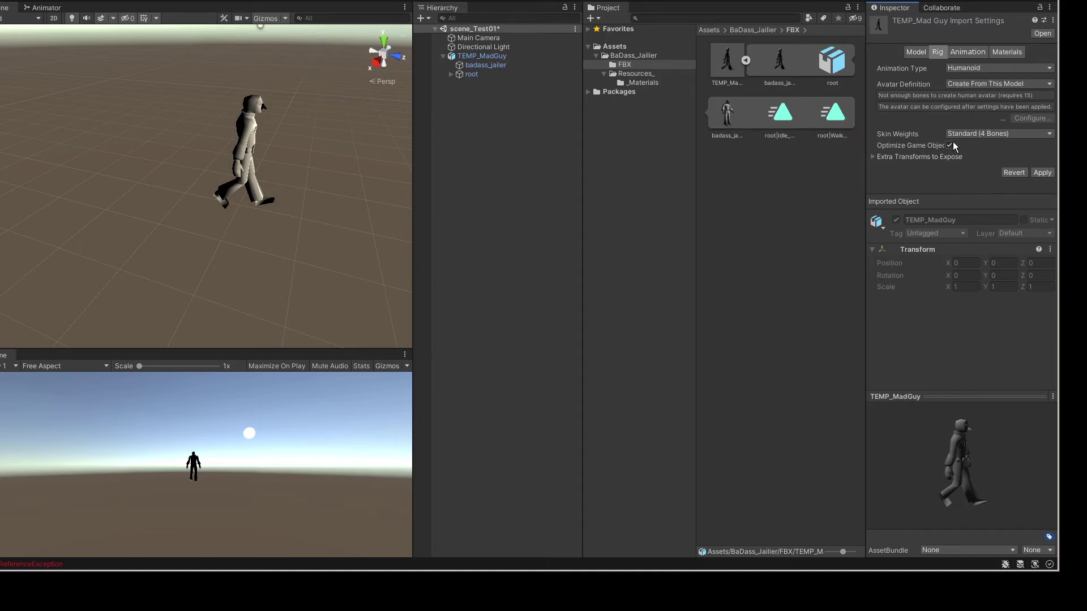
left_click(1038, 174)
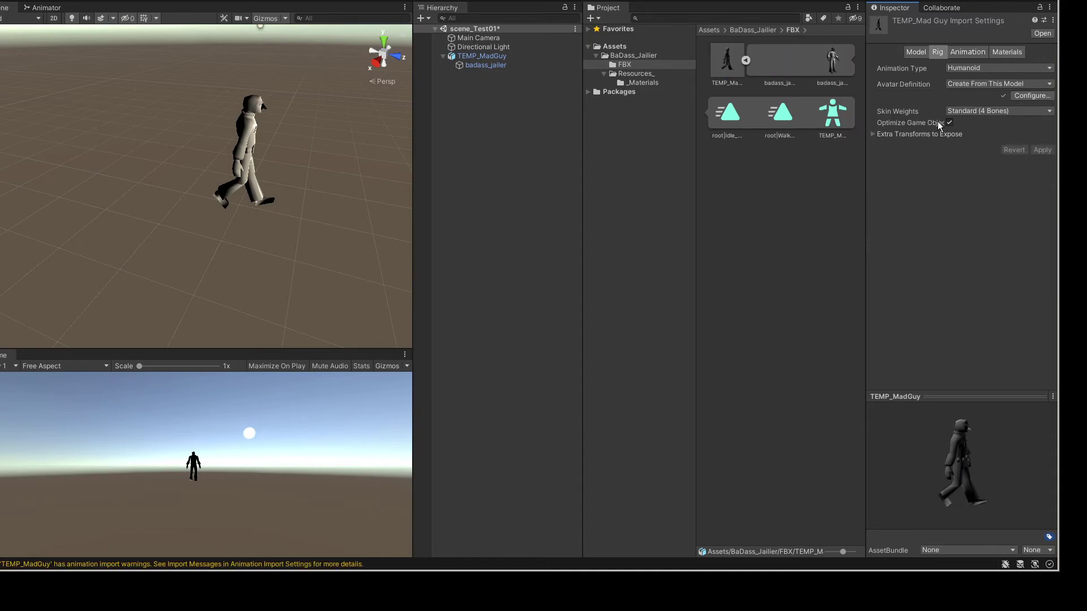
In Avatar Configuration, preview the open-close and roll left-right muscle poses on the character
left_click(1021, 97)
left_click_drag(316, 194, 251, 149, "alt")
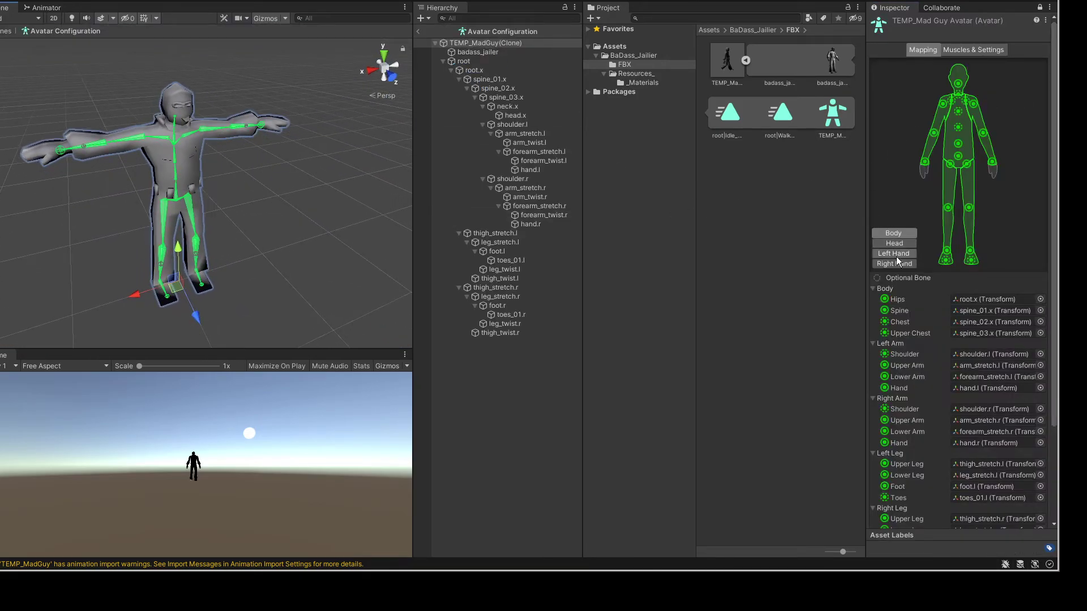
scroll(933, 331, "down", 3)
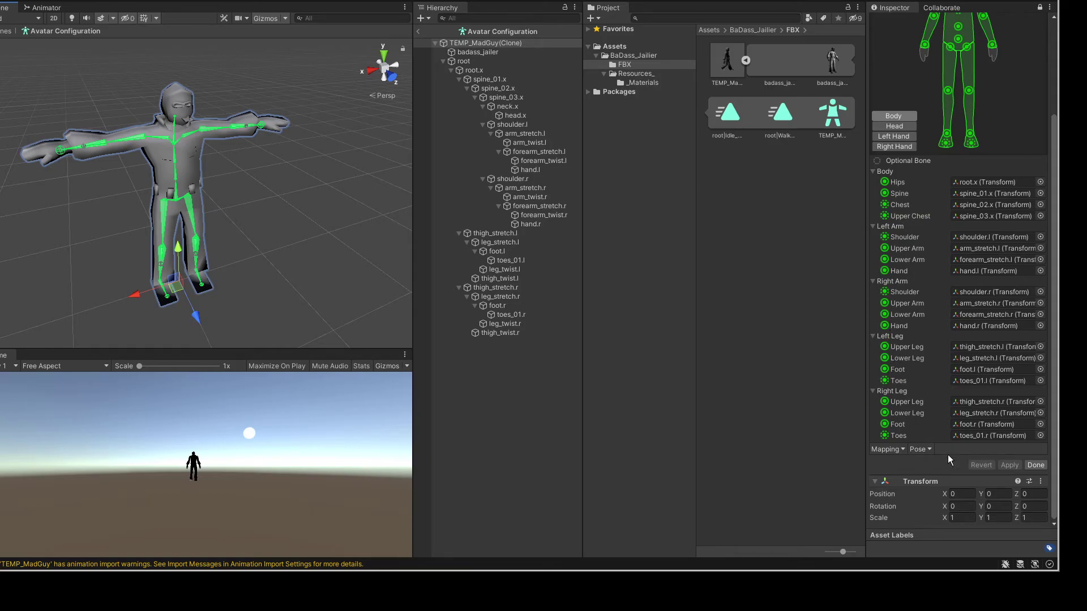
scroll(938, 170, "up", 4)
left_click(974, 51)
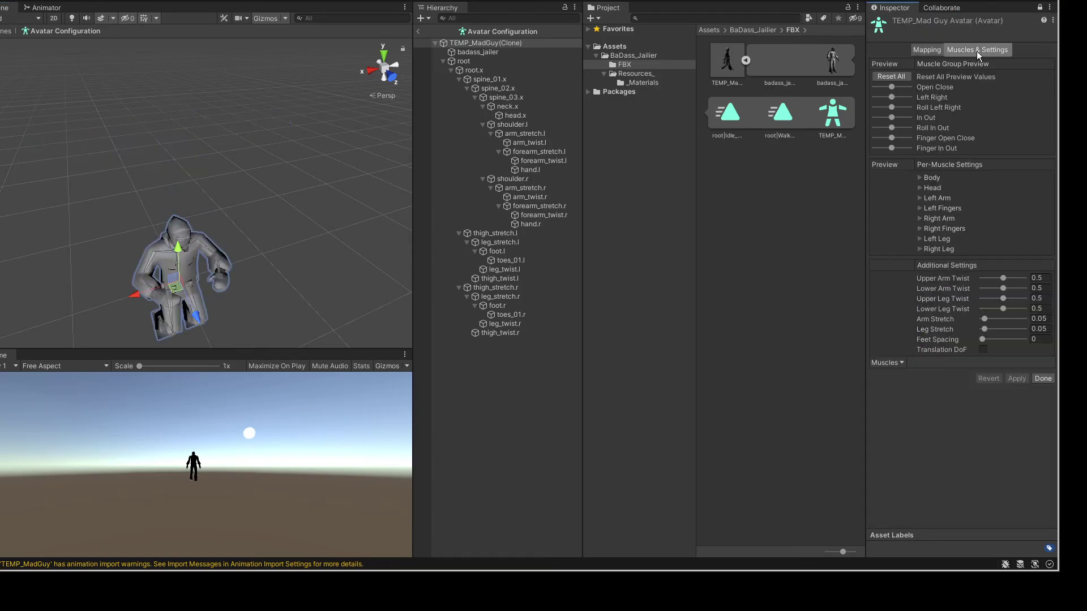
scroll(218, 149, "up", 5)
scroll(218, 150, "down", 5)
right_click_drag(297, 58, 213, 85)
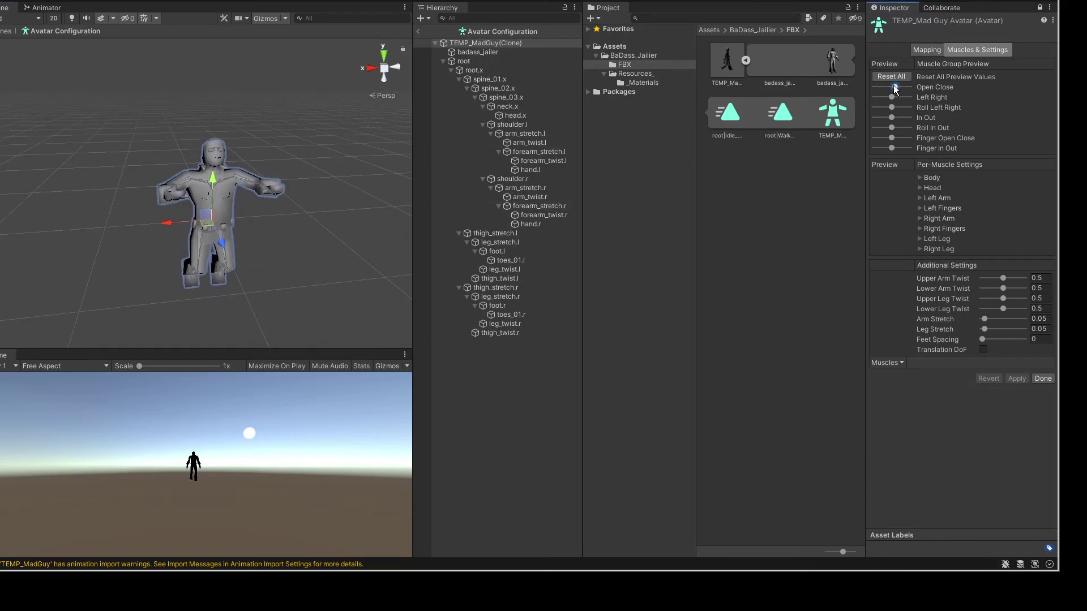
mouse_move(891, 87)
left_mouse_down()
mouse_move(903, 118)
mouse_move(897, 149)
left_mouse_up()
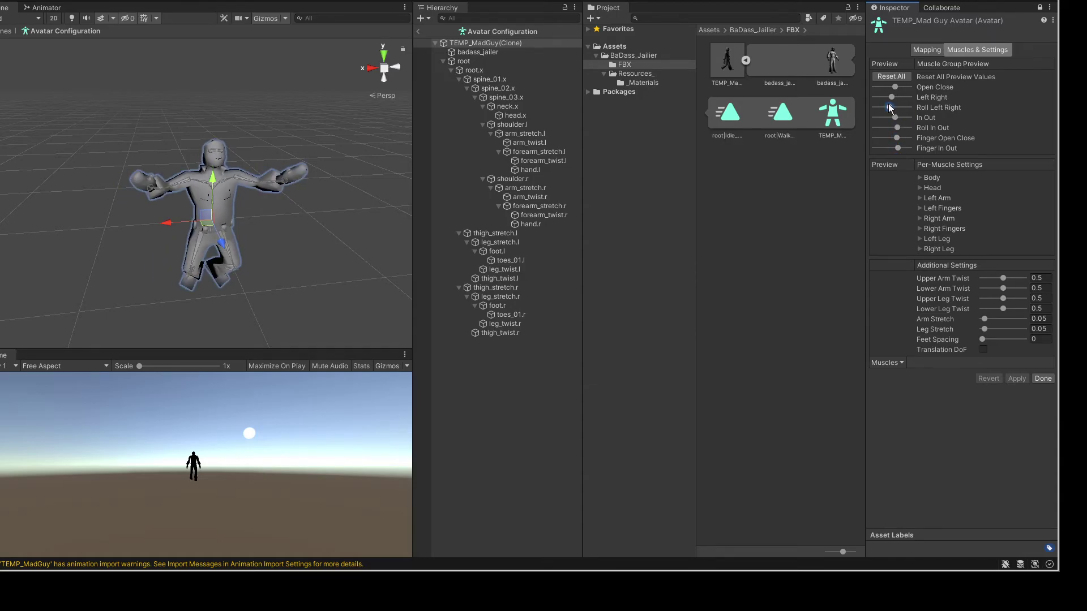
left_click_drag(891, 108, 885, 108)
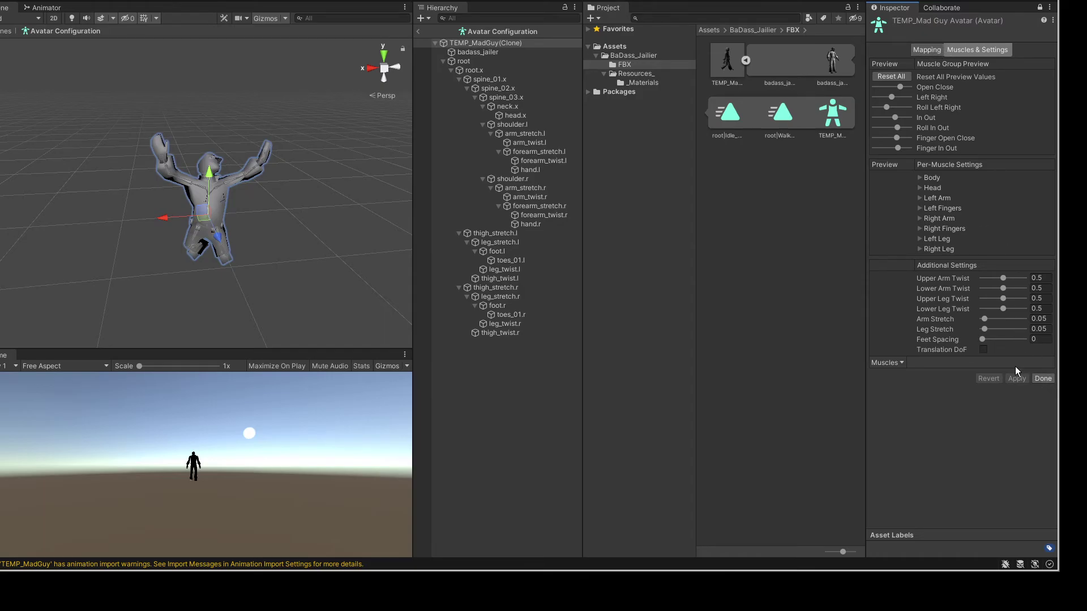
Return to the bone Mapping view and finish the avatar configuration with Done
left_click(926, 50)
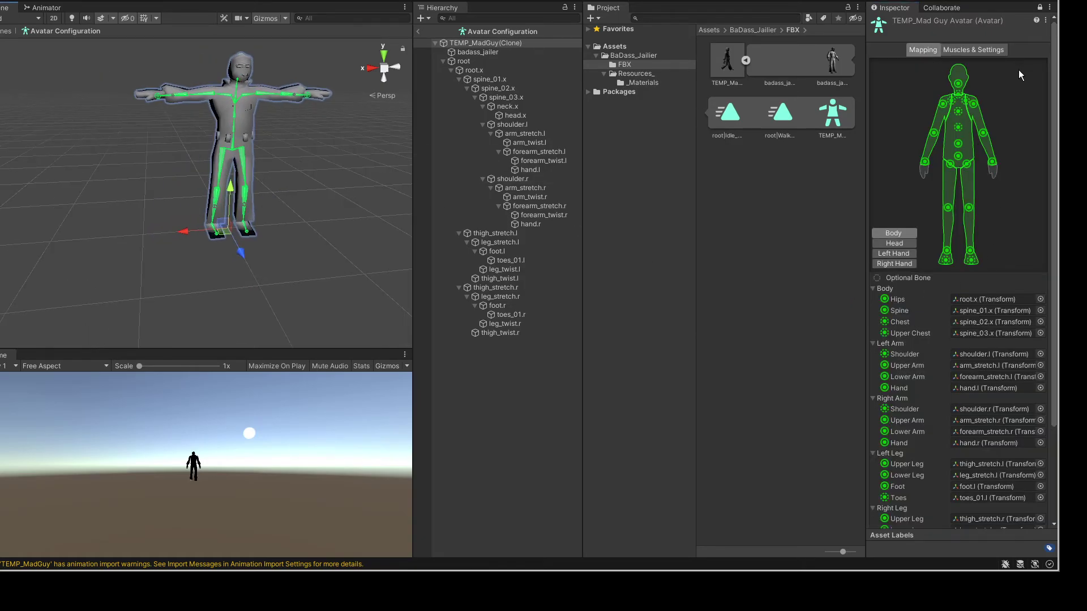
scroll(981, 469, "down", 3)
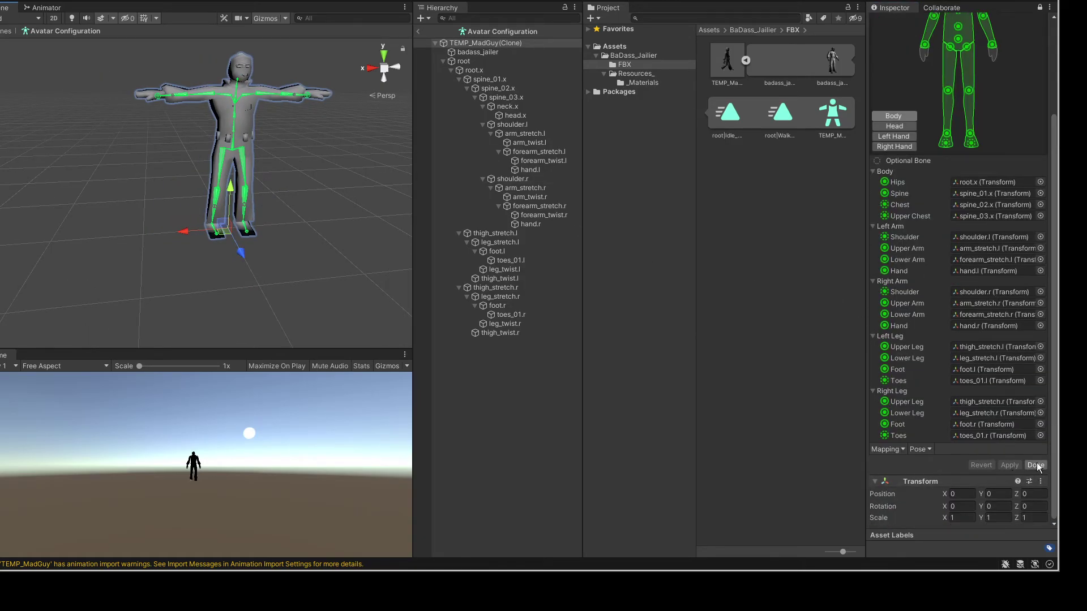
left_click(1037, 467)
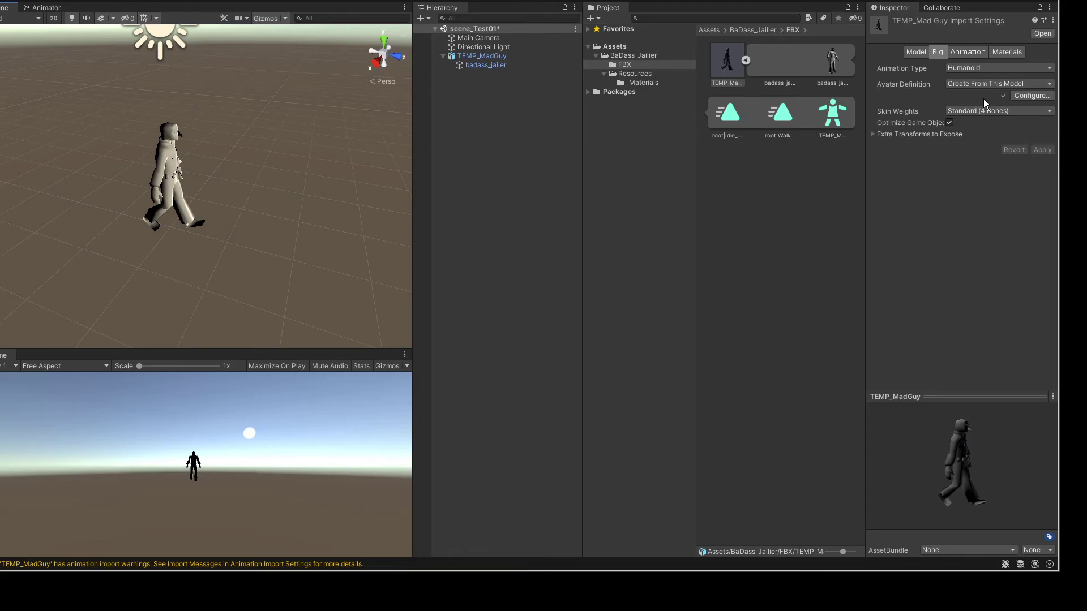
Reopen and close the avatar configuration, then show the Model import settings
left_click(1033, 95)
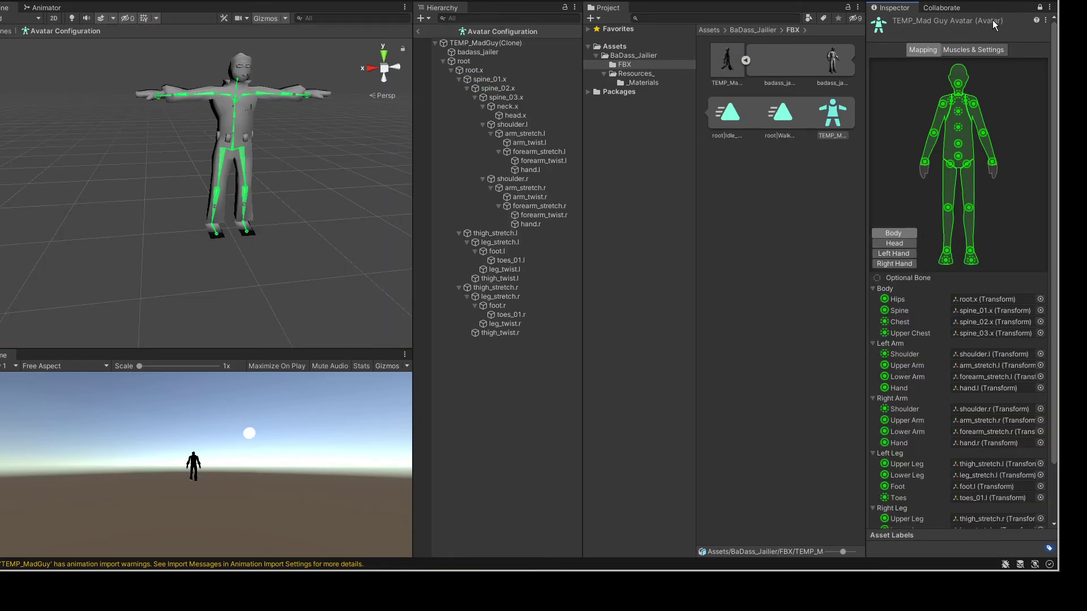
scroll(952, 340, "down", 3)
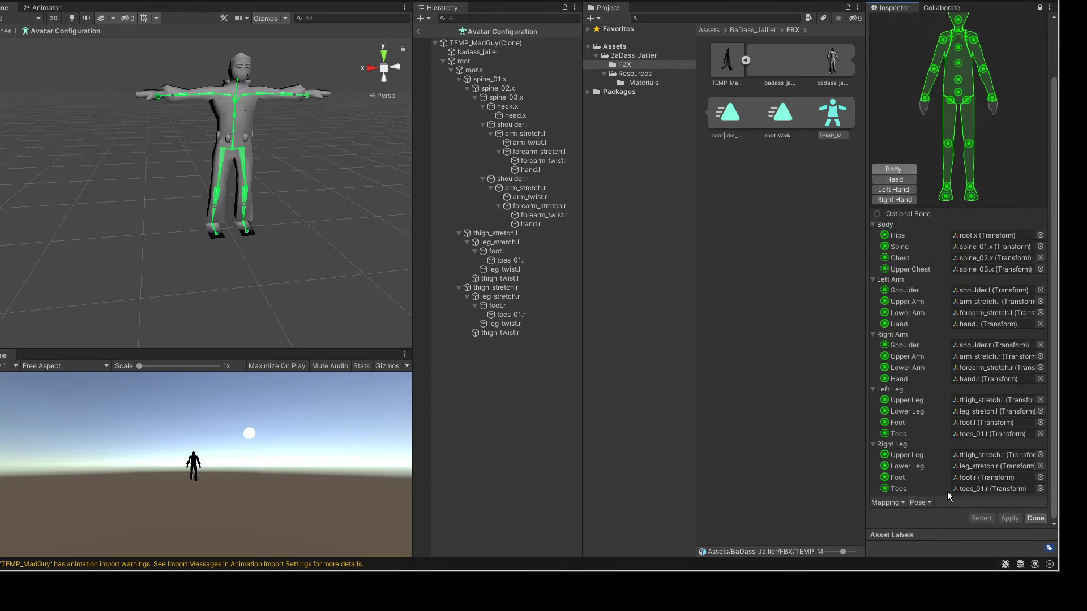
left_click(1036, 519)
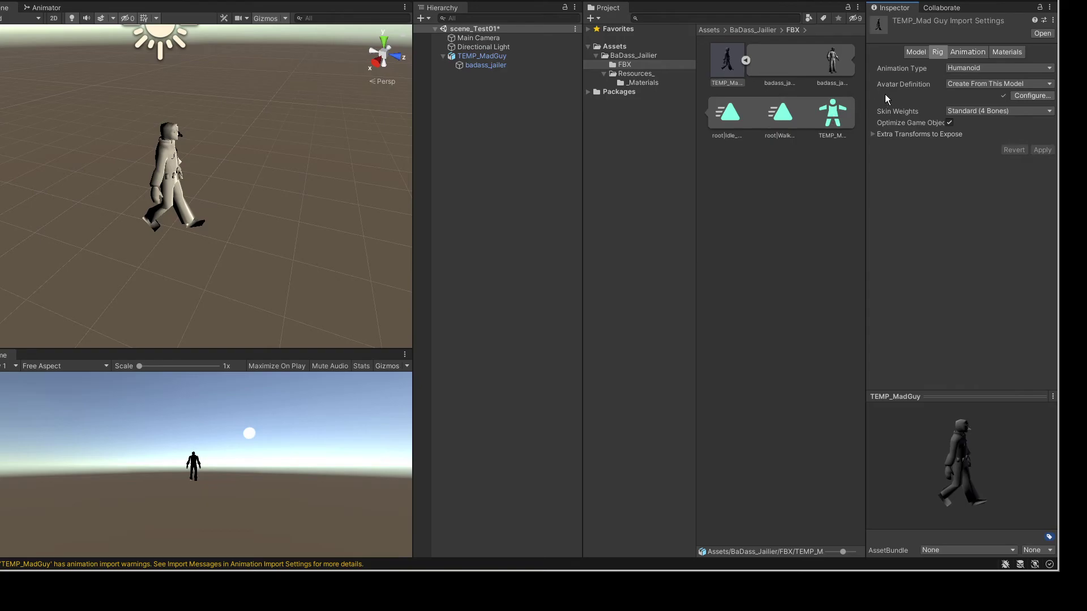
left_click(915, 52)
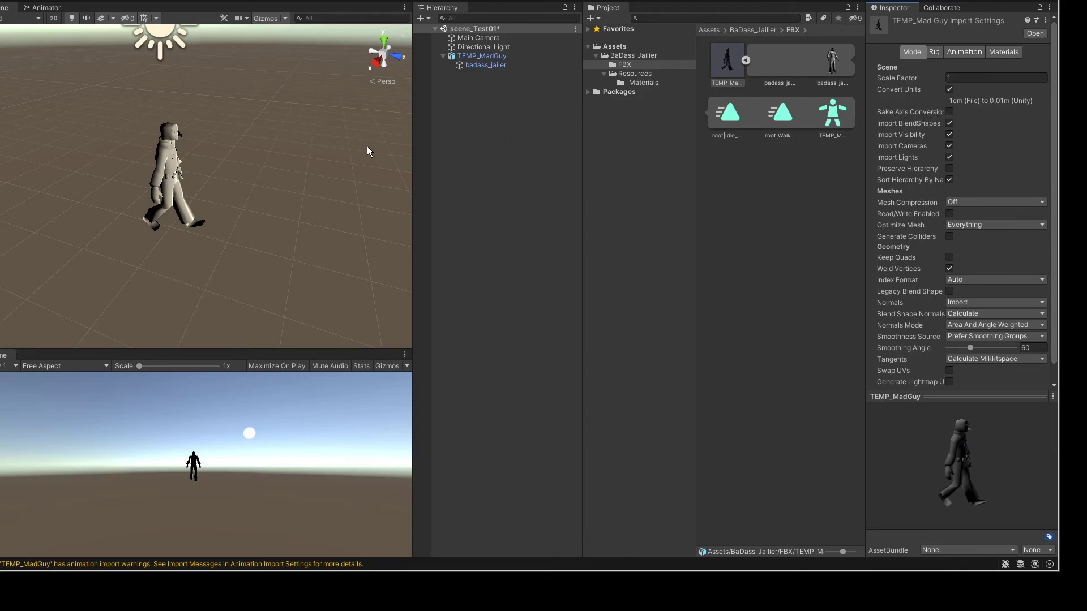
Select TEMP_MadGuy in the scene and slide its Position Z to other values
left_click(210, 162)
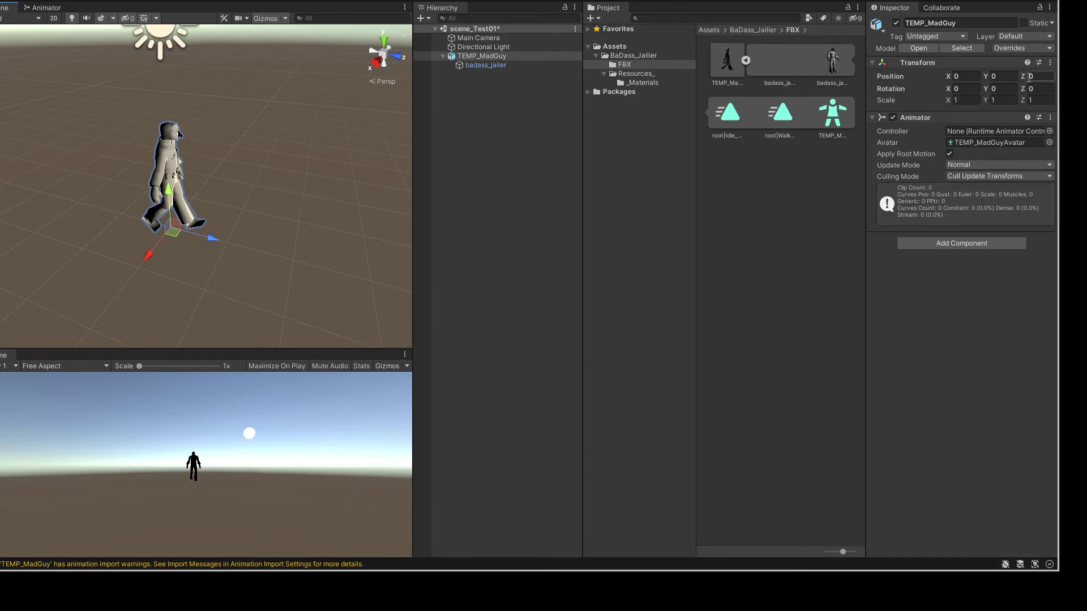
mouse_move(1024, 77)
left_mouse_down()
mouse_move(1047, 77)
mouse_move(1027, 75)
left_mouse_up()
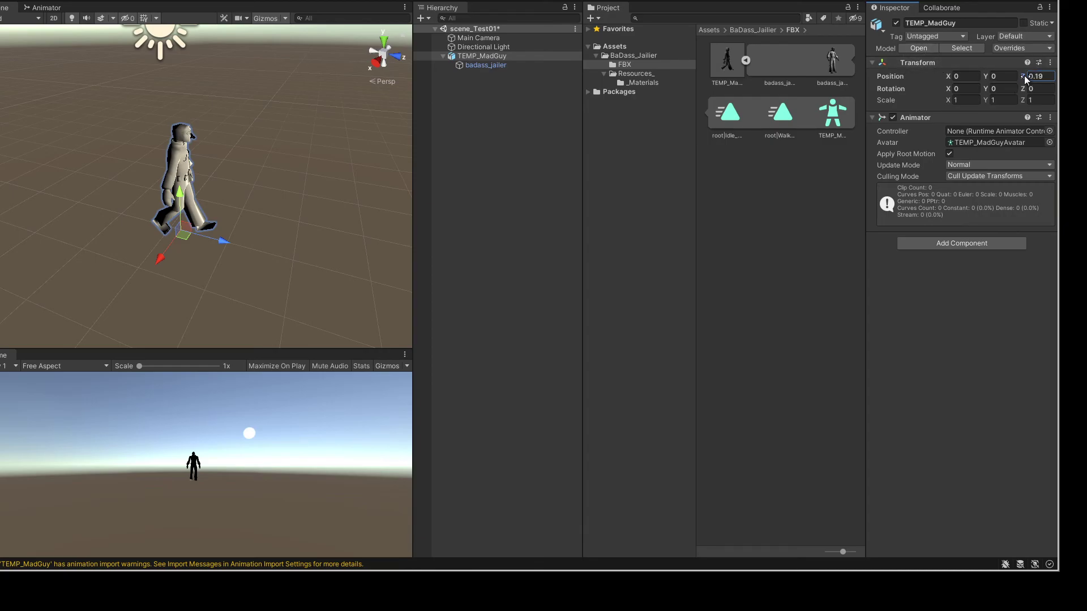
left_click_drag(1024, 76, 1034, 80)
type("0.33")
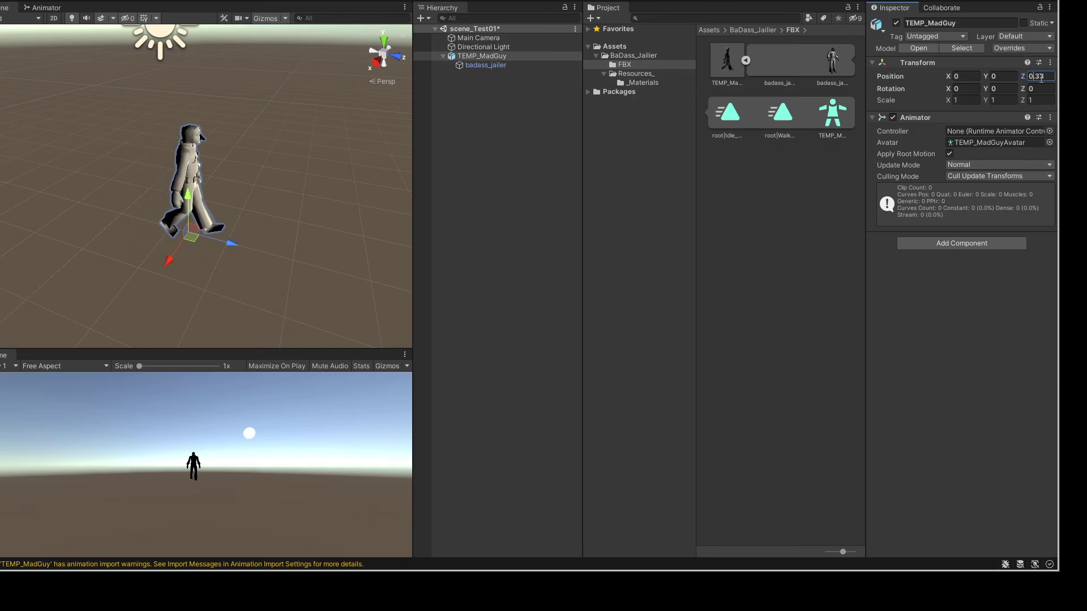
key("Return")
Undo the shift and set Position Z back to 0, returning the character to the origin
key("ctrl+z")
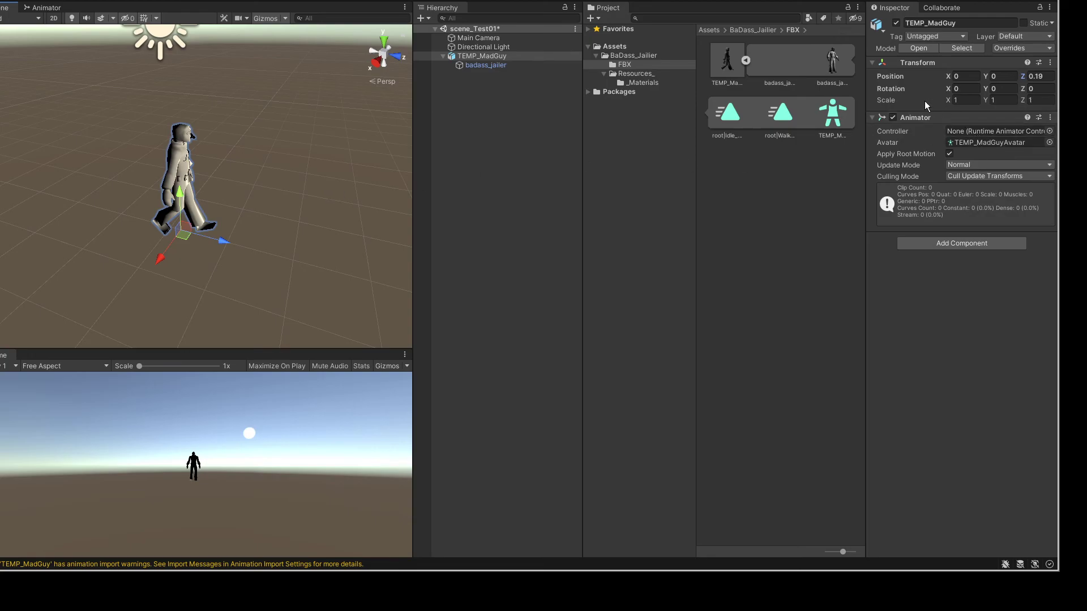
left_click(1038, 76)
type("0")
key("Return")
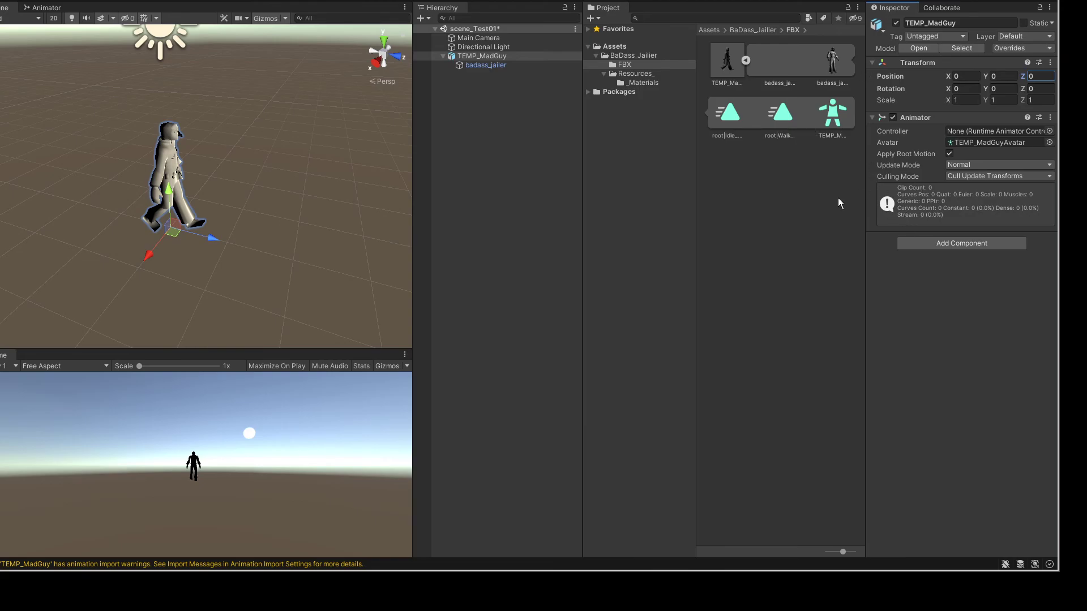
Inspect TEMP_MadGuy and its badass_jailer mesh in the Hierarchy, orbiting to the character's front
left_click(480, 56)
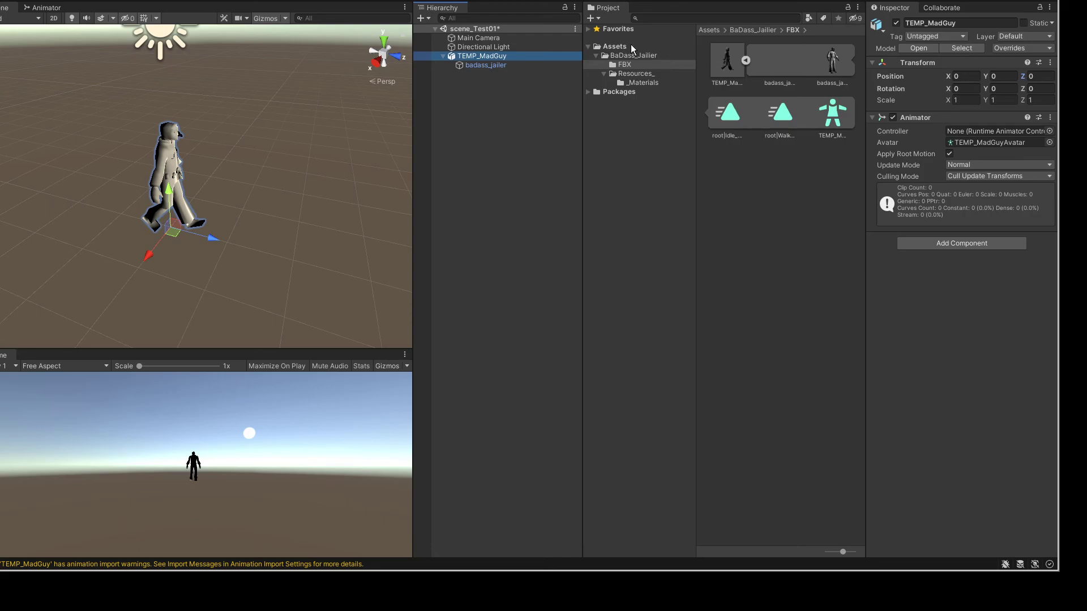
left_click(508, 65)
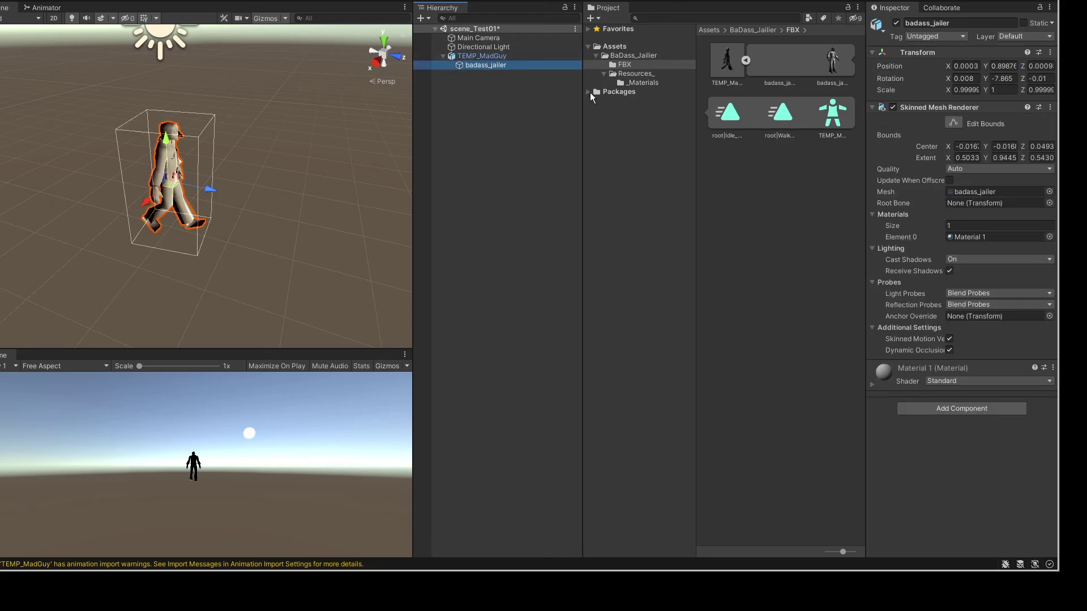
left_click(500, 55)
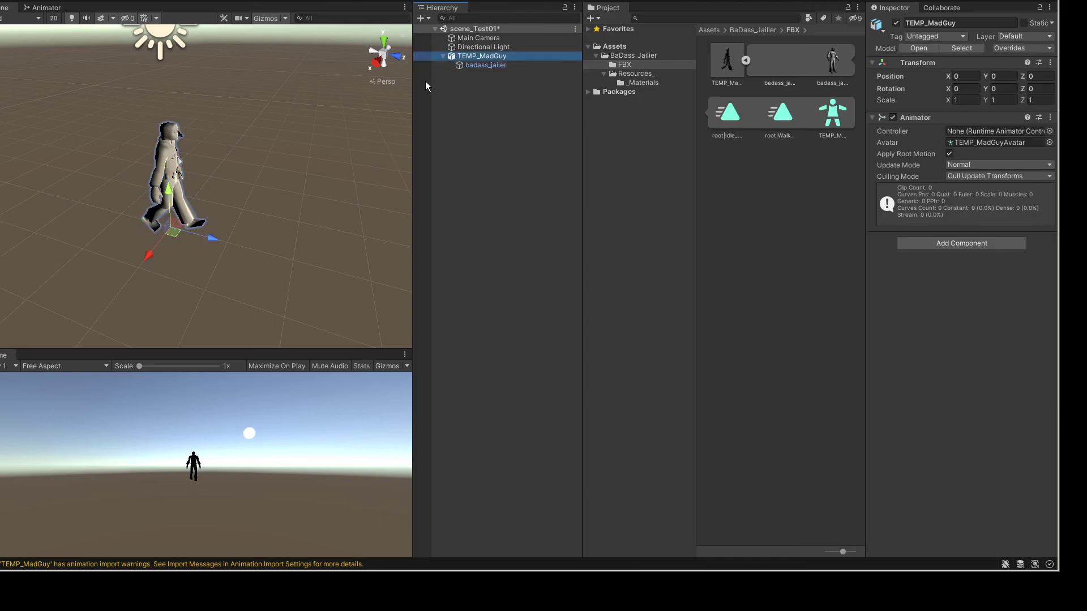
left_click(479, 62)
right_click_drag(287, 133, 241, 200)
scroll(255, 144, "up", 3)
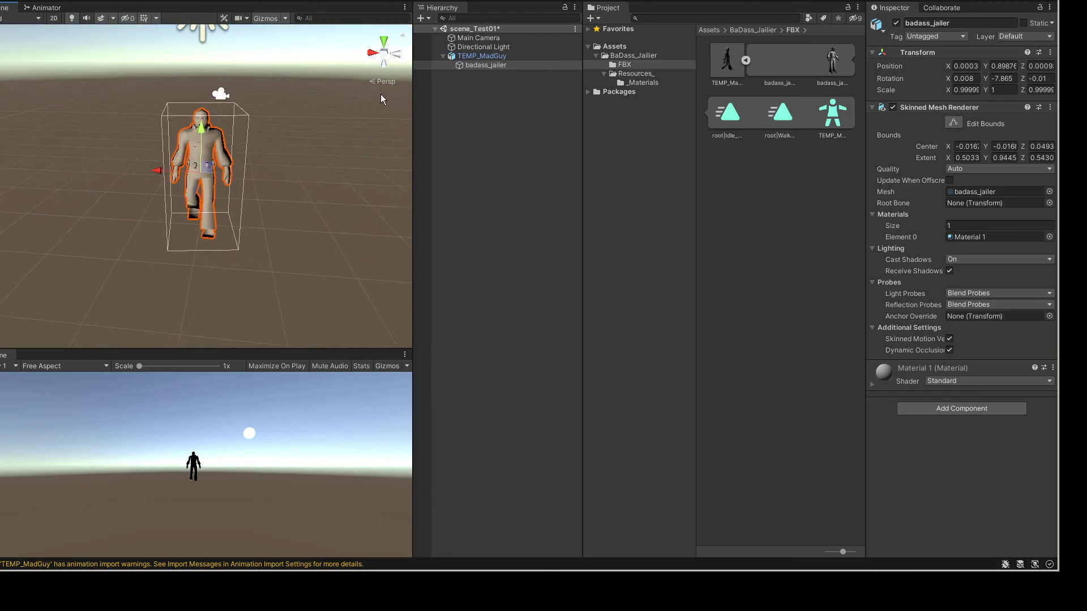
left_click(482, 55)
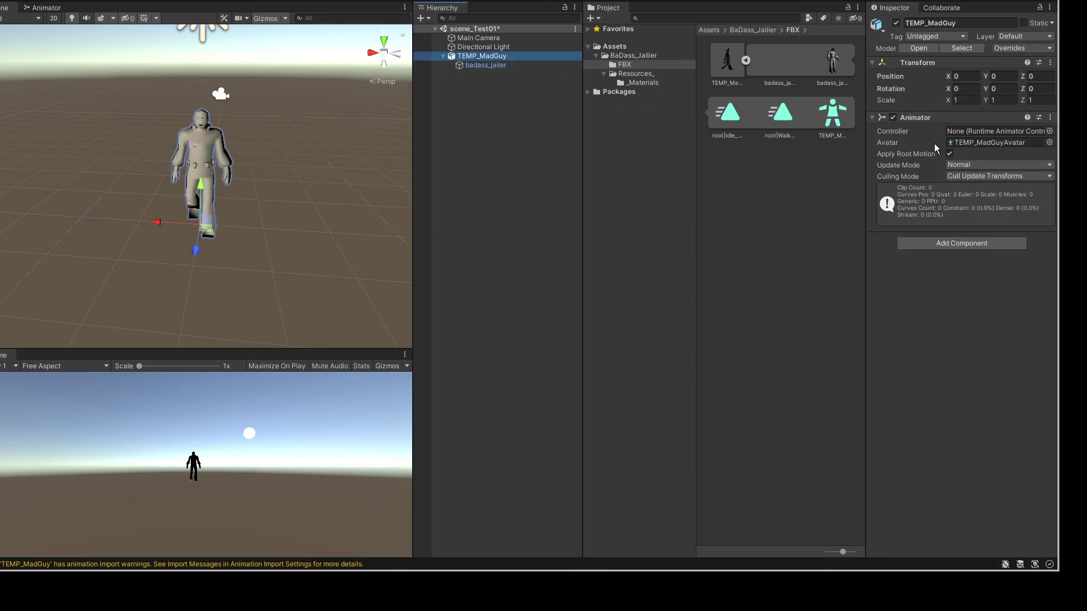
left_click(486, 66)
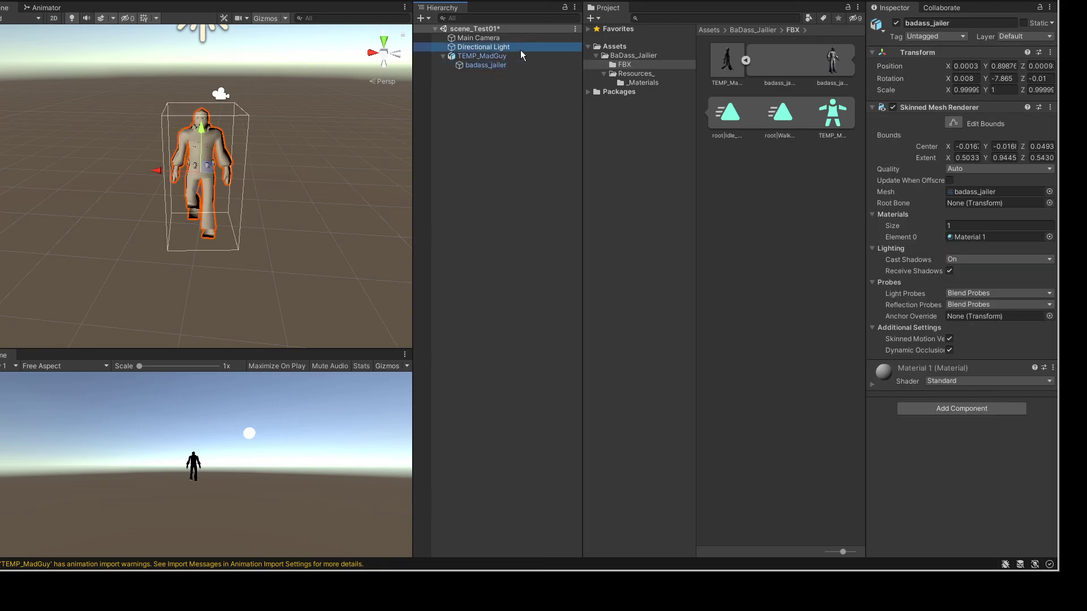
left_click(484, 47)
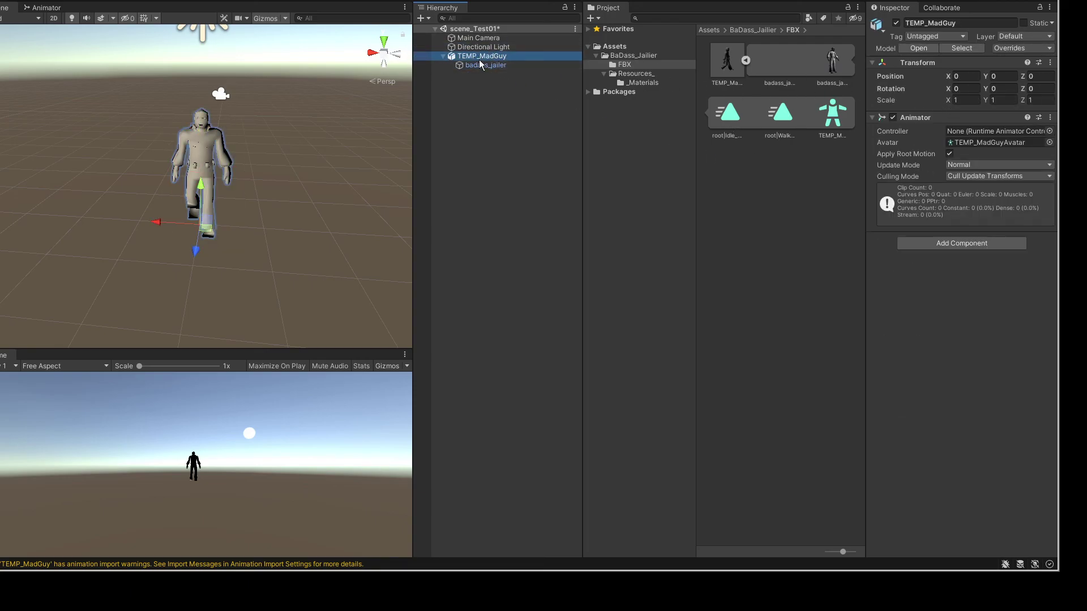
left_click(484, 66)
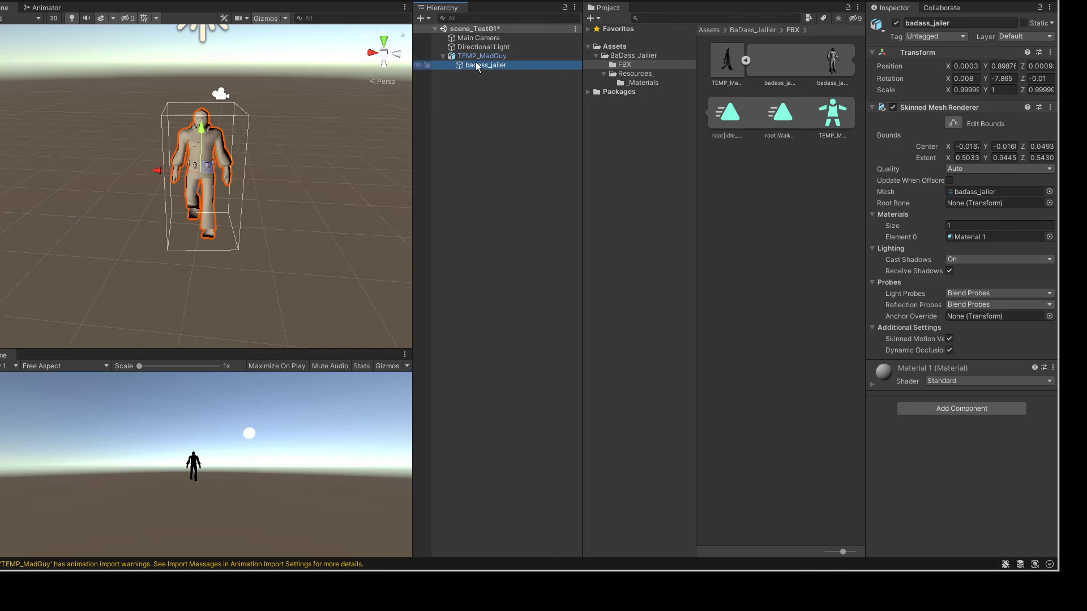
Inspect the TEMP_MadGuyAvatar asset, then show the FBX model's Humanoid rig import settings
left_click(833, 114)
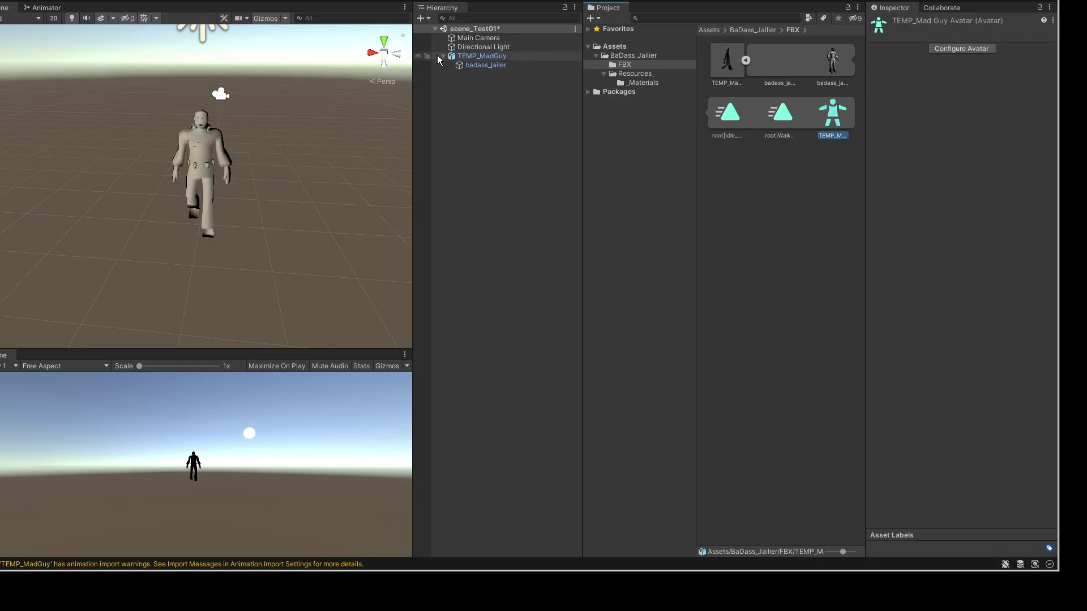
left_click(467, 57)
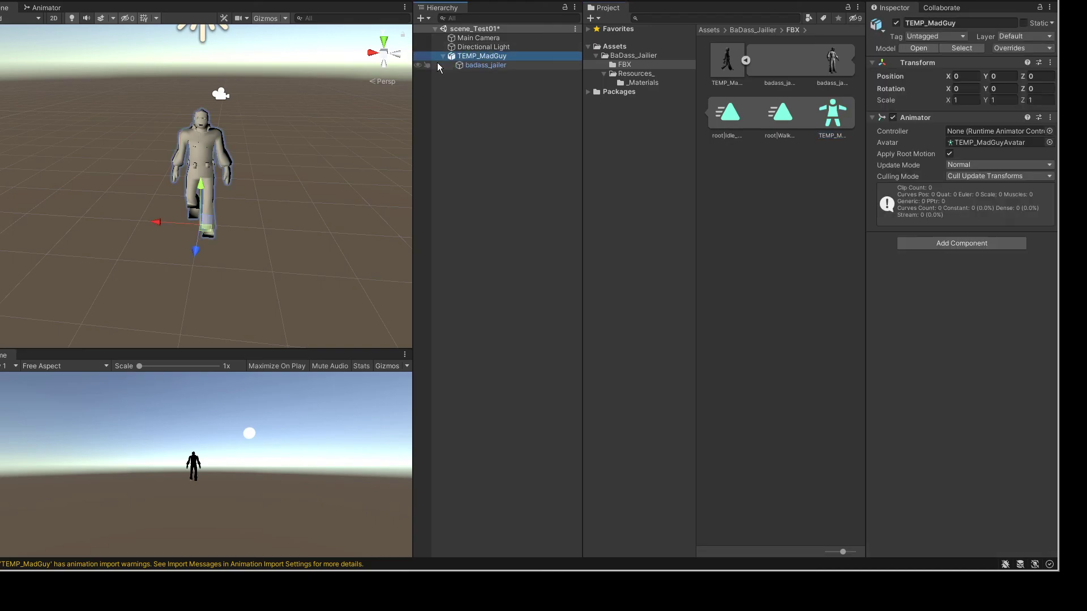
left_click(727, 61)
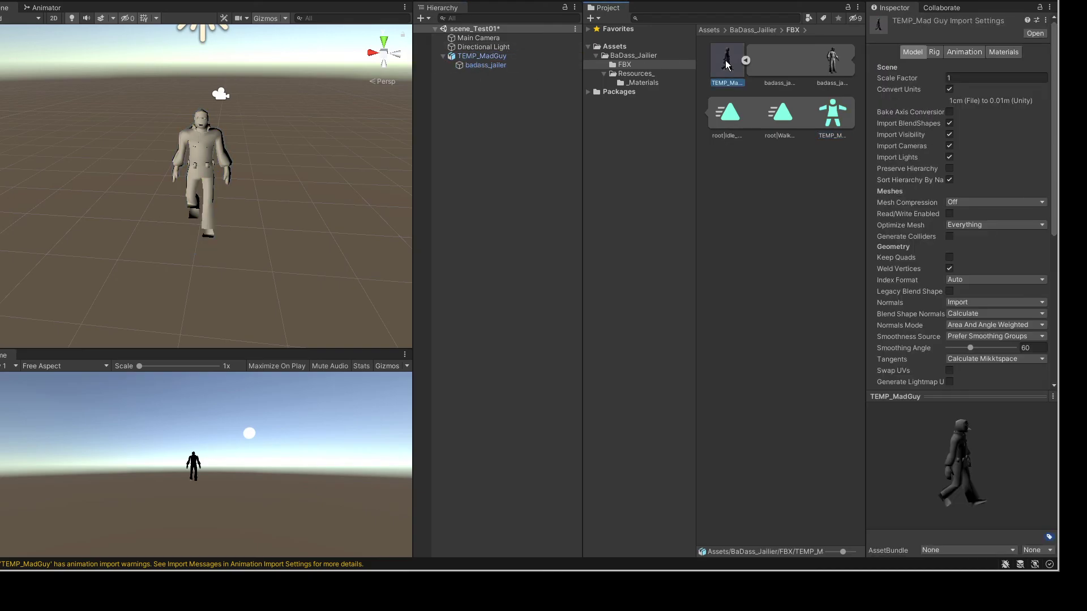
left_click(933, 52)
left_click(934, 53)
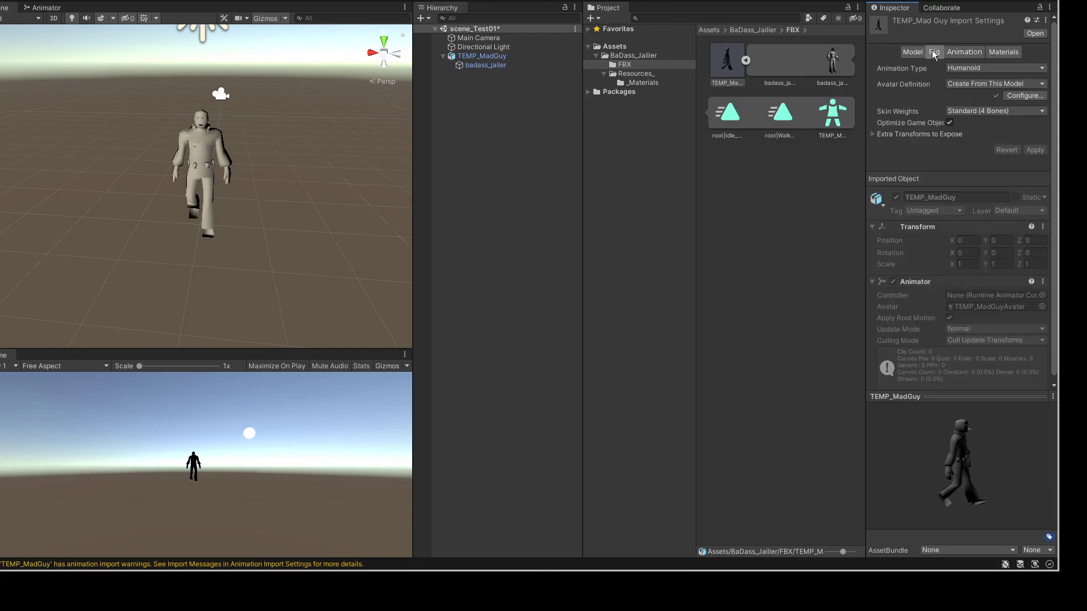